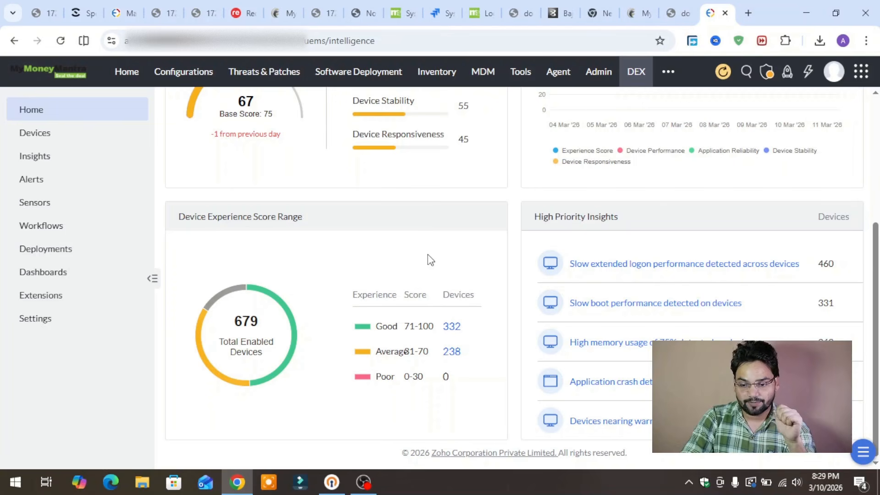
Filter the DEX home dashboard by the Local Office remote office
{"action": "scroll", "coordinate": [428, 255], "scroll_direction": "down", "scroll_amount": 1}
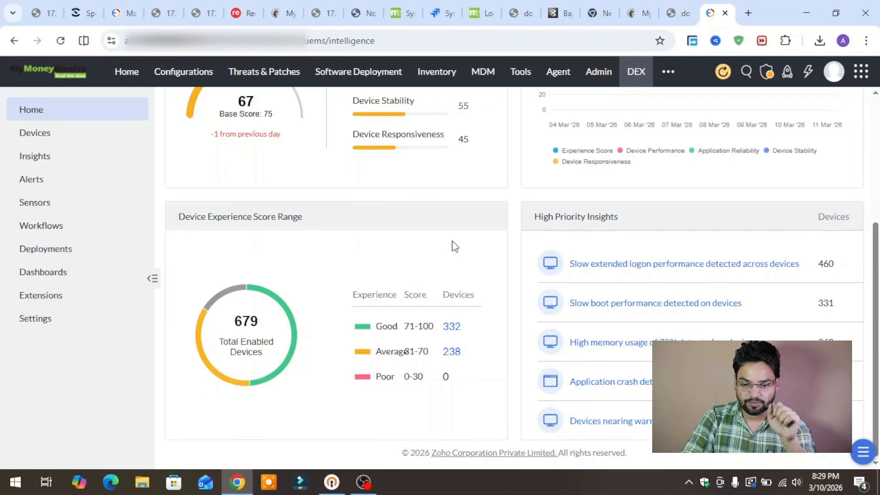
{"action": "scroll", "coordinate": [453, 245], "scroll_direction": "up", "scroll_amount": 5}
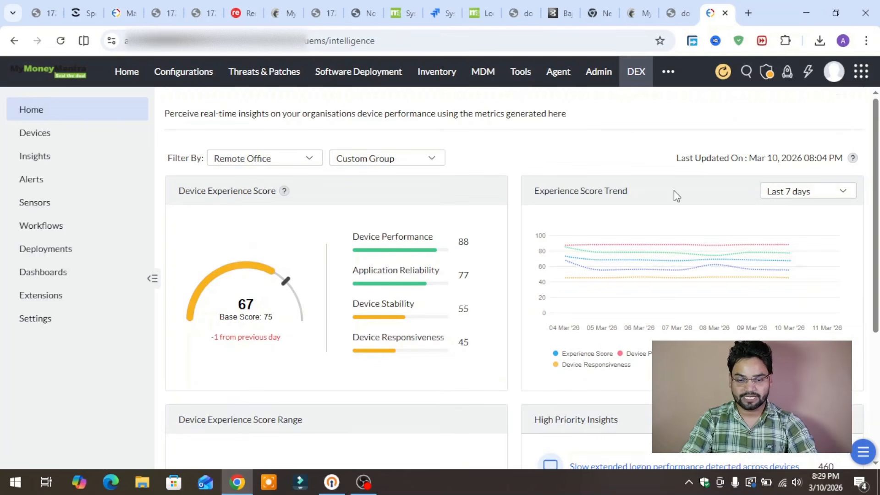
{"action": "left_click", "coordinate": [243, 164]}
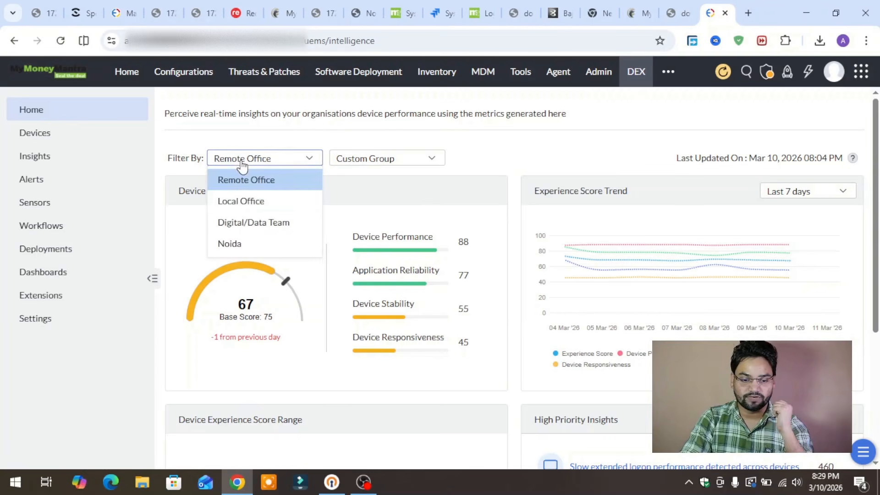
{"action": "left_click", "coordinate": [229, 202]}
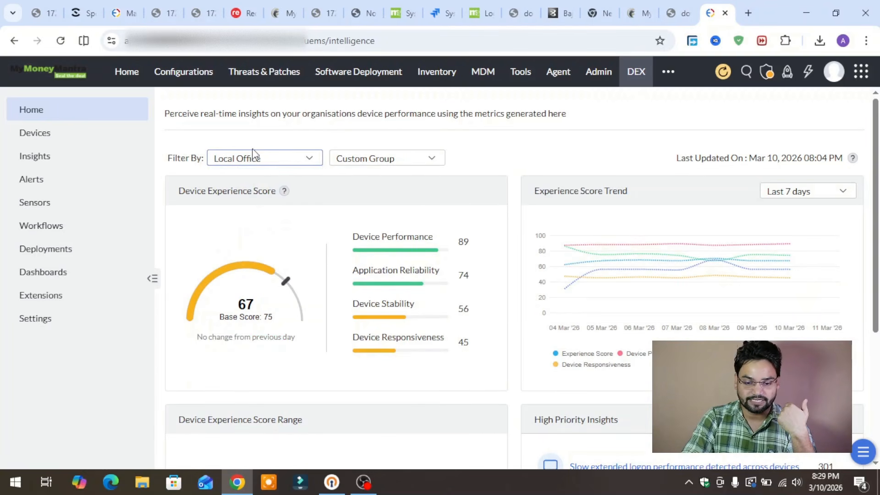
Look through the custom groups available for filtering the dashboard, leaving the group filter as it is
{"action": "left_click", "coordinate": [371, 162]}
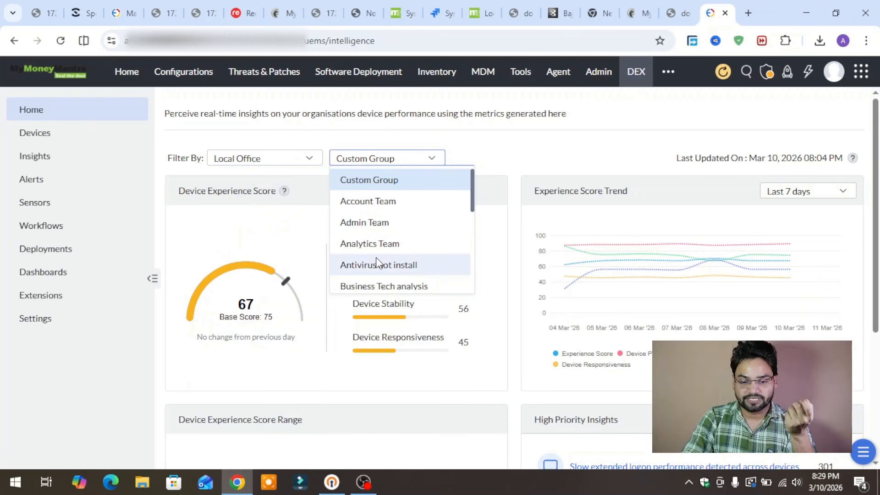
{"action": "scroll", "coordinate": [389, 243], "scroll_direction": "down", "scroll_amount": 5}
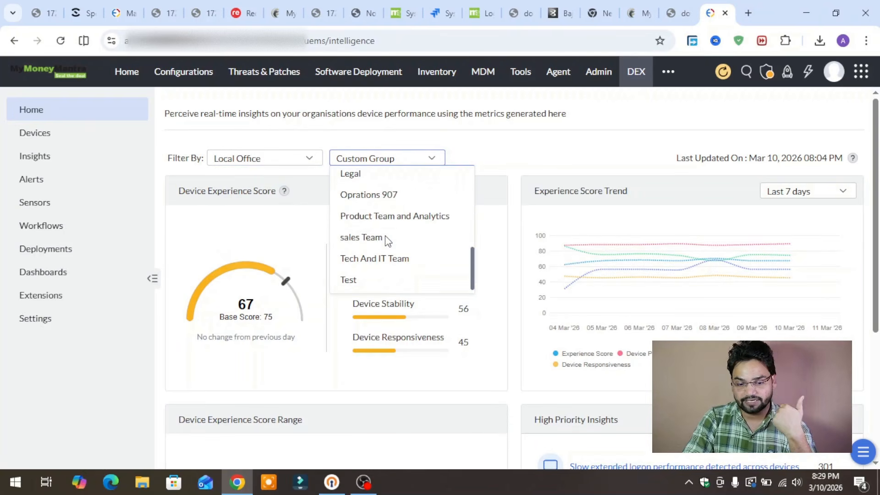
{"action": "scroll", "coordinate": [384, 240], "scroll_direction": "up", "scroll_amount": 5}
{"action": "left_click", "coordinate": [568, 131]}
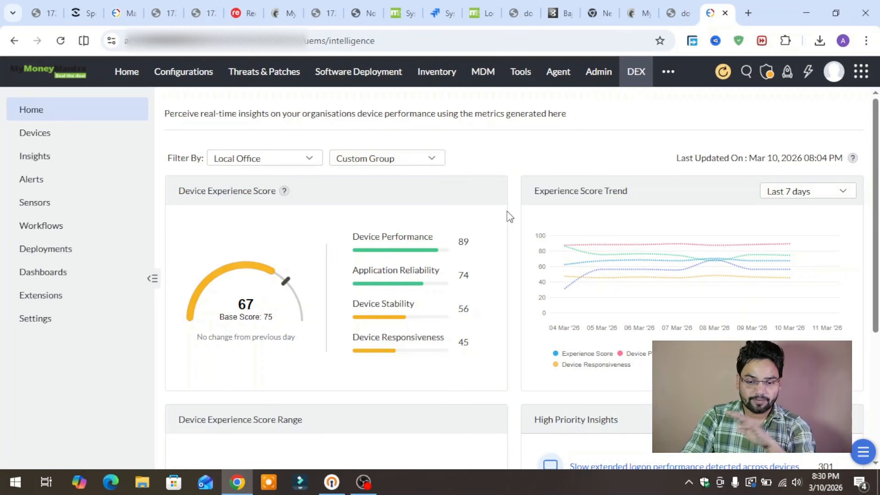
Open the DEX device list and review the DEX status of the listed devices
{"action": "left_click", "coordinate": [72, 138]}
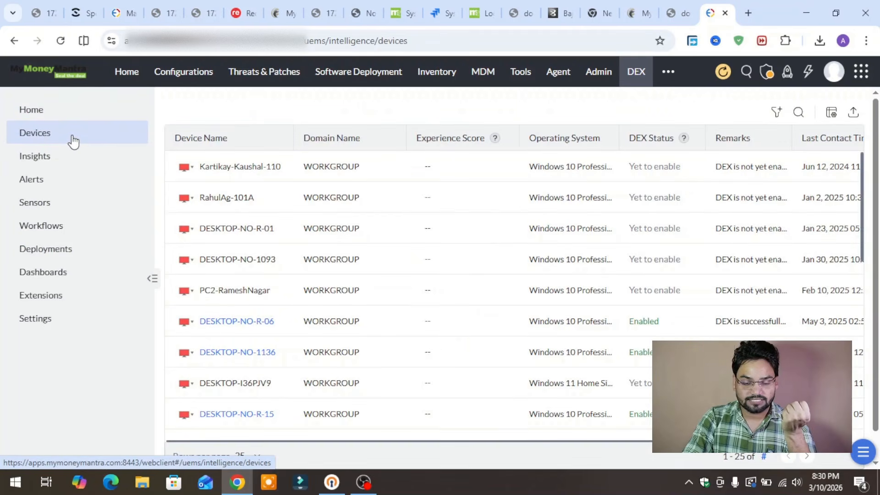
{"action": "scroll", "coordinate": [366, 196], "scroll_direction": "down", "scroll_amount": 10}
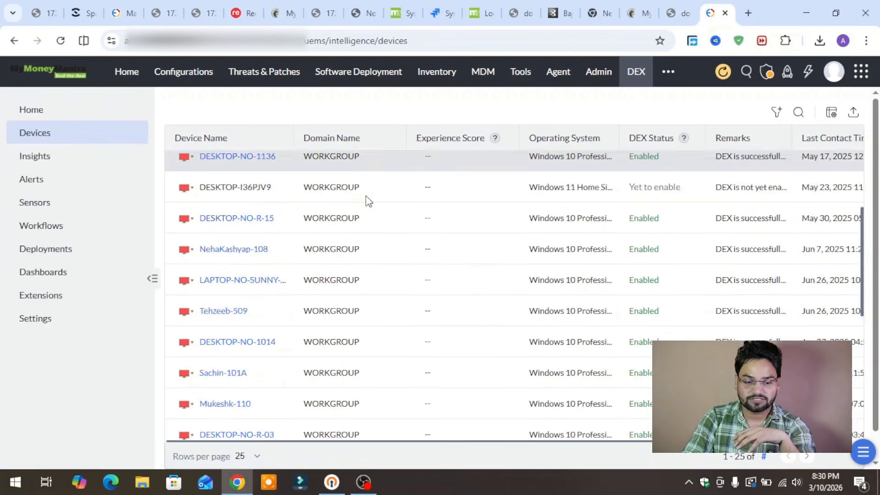
{"action": "scroll", "coordinate": [366, 197], "scroll_direction": "up", "scroll_amount": 10}
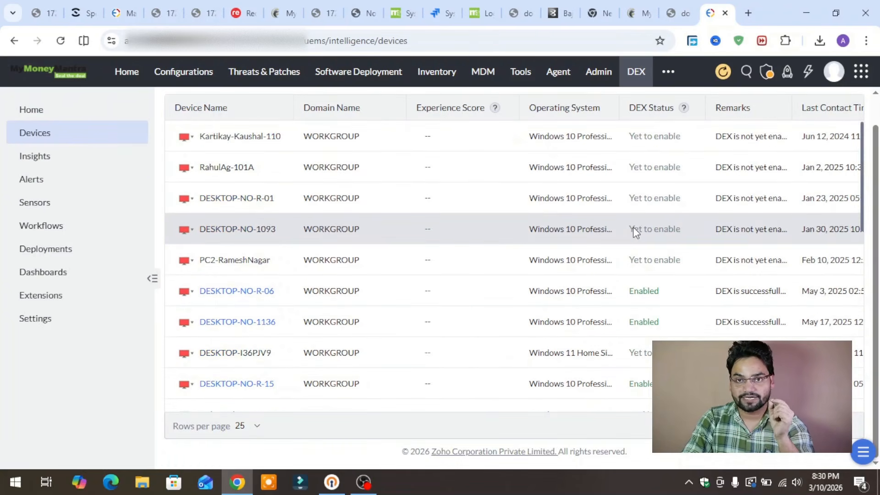
{"action": "scroll", "coordinate": [635, 231], "scroll_direction": "down", "scroll_amount": 4}
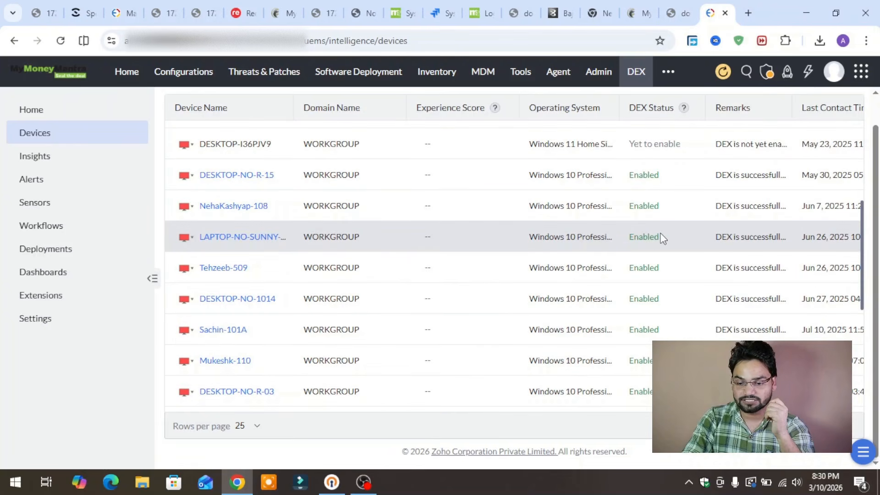
{"action": "left_click_drag", "start_coordinate": [655, 238], "coordinate": [622, 210]}
{"action": "scroll", "coordinate": [669, 226], "scroll_direction": "up", "scroll_amount": 1}
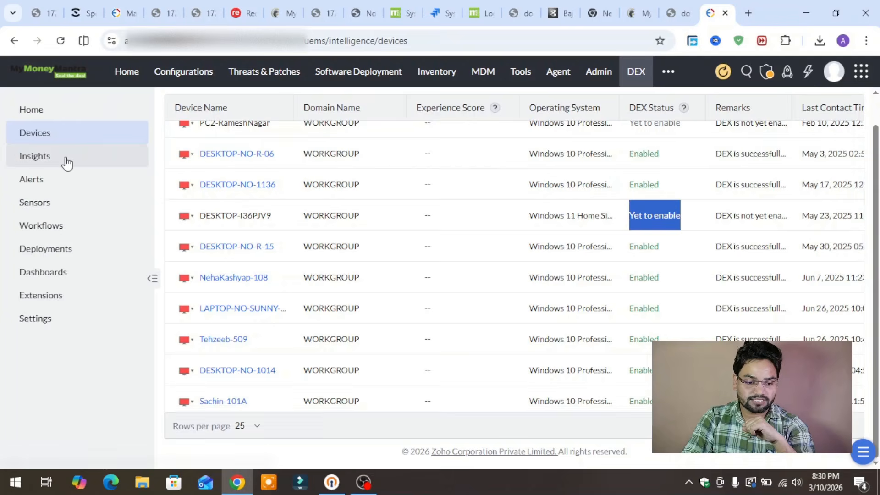
Open the DEX insights list and examine the detected issues with their device counts
{"action": "left_click", "coordinate": [67, 159]}
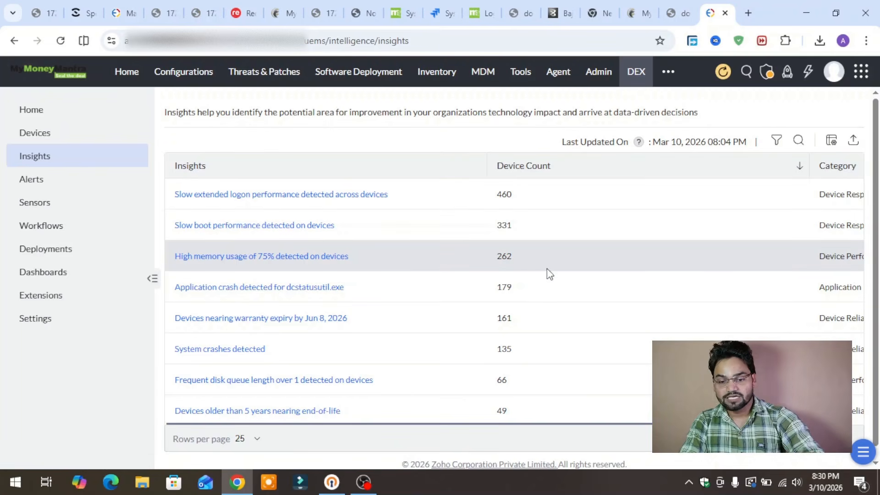
{"action": "left_click_drag", "start_coordinate": [531, 263], "coordinate": [488, 257]}
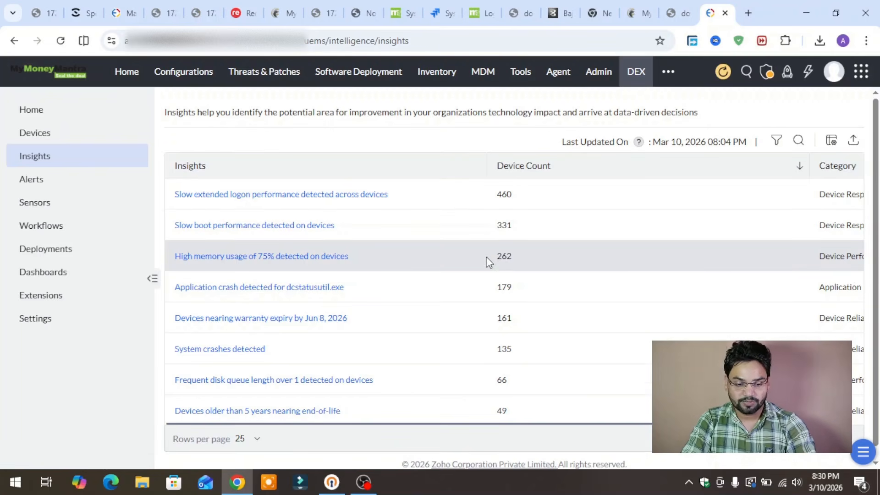
{"action": "left_click", "coordinate": [486, 257]}
{"action": "scroll", "coordinate": [486, 257], "scroll_direction": "down", "scroll_amount": 1}
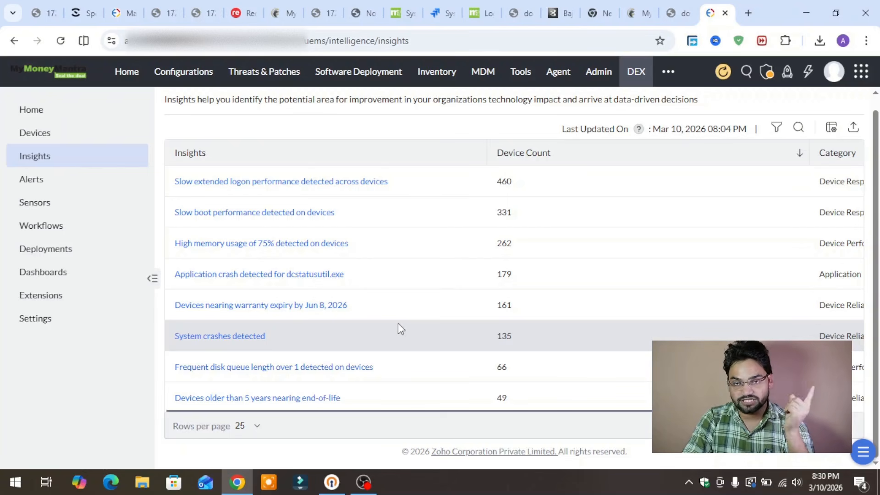
{"action": "scroll", "coordinate": [498, 321], "scroll_direction": "up", "scroll_amount": 1}
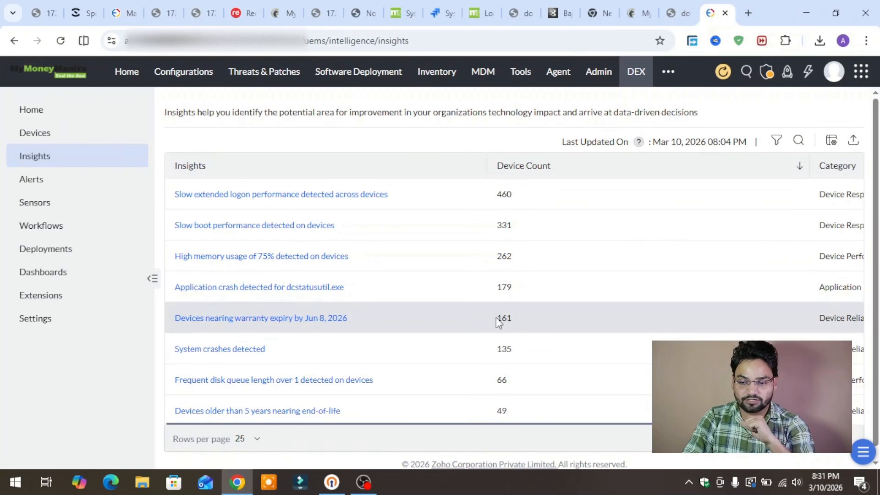
{"action": "scroll", "coordinate": [496, 318], "scroll_direction": "down", "scroll_amount": 1}
Go to the alert profiles, open the form for a new alert profile and review its fields
{"action": "left_click", "coordinate": [85, 188]}
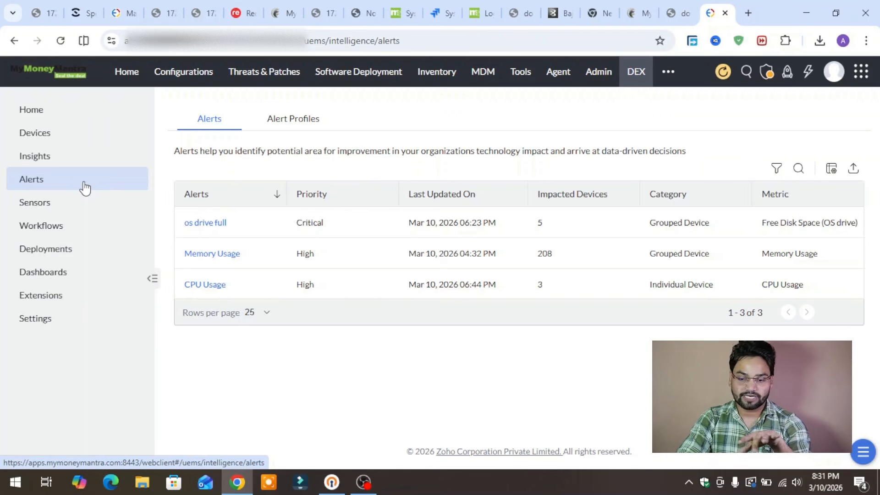
{"action": "left_click", "coordinate": [291, 132]}
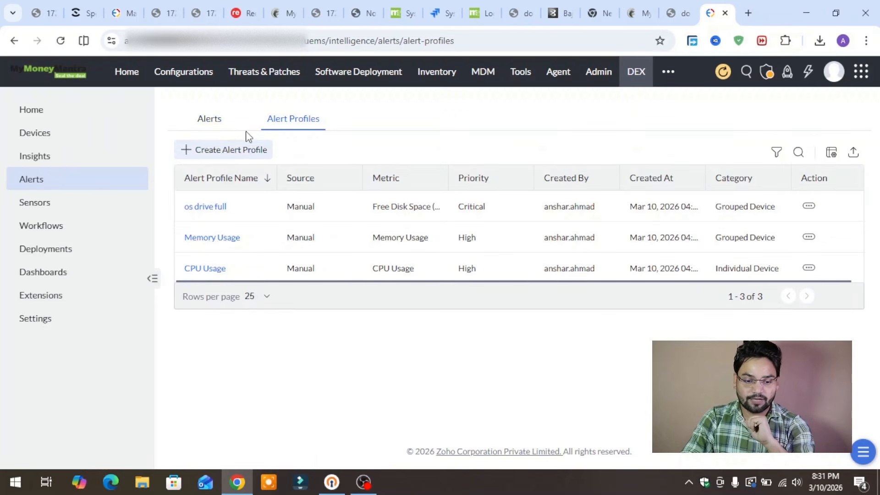
{"action": "left_click", "coordinate": [210, 151]}
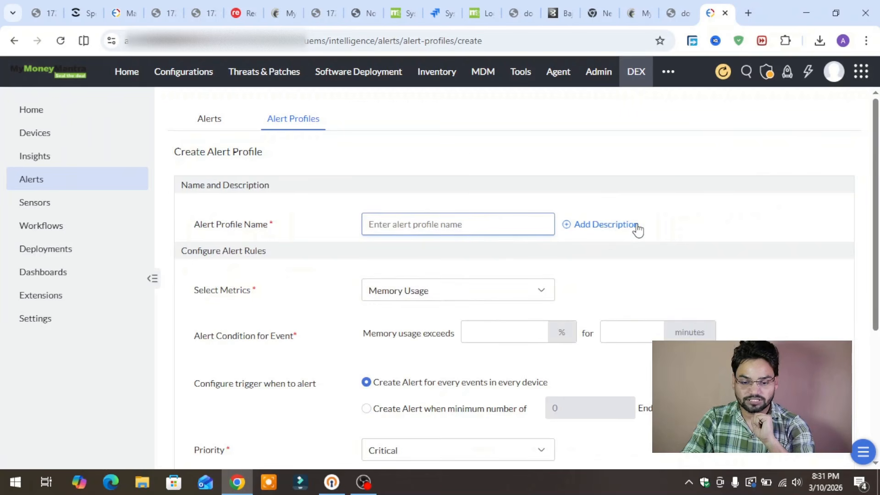
{"action": "scroll", "coordinate": [635, 230], "scroll_direction": "down", "scroll_amount": 3}
{"action": "scroll", "coordinate": [428, 147], "scroll_direction": "up", "scroll_amount": 1}
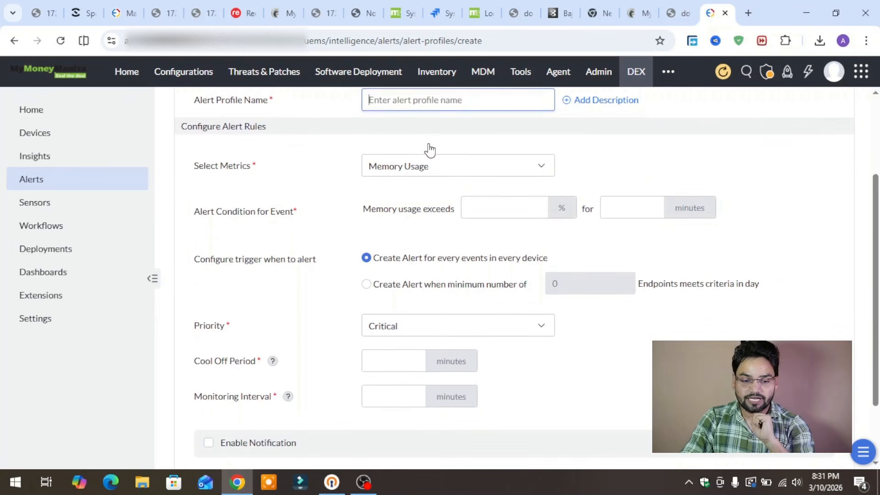
{"action": "left_click_drag", "start_coordinate": [274, 179], "coordinate": [193, 176]}
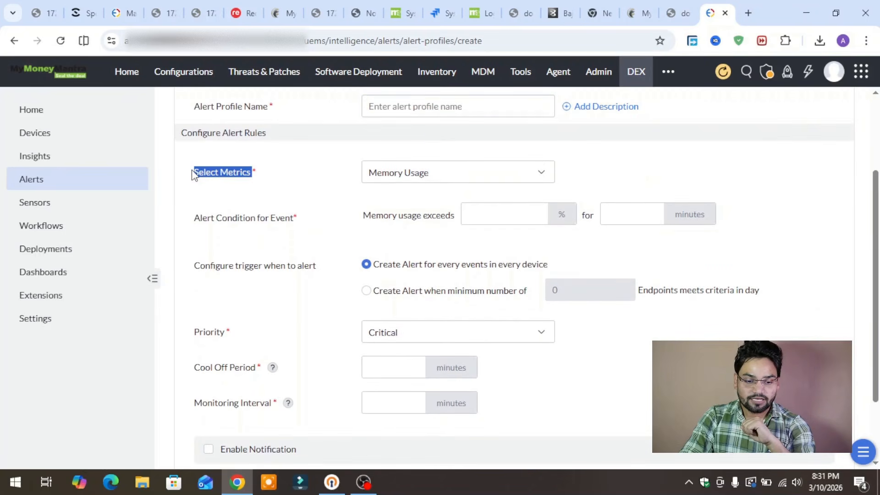
Try Free Disk Space as the new alert profile's metric and review the other metrics and alert settings
{"action": "left_click", "coordinate": [406, 181]}
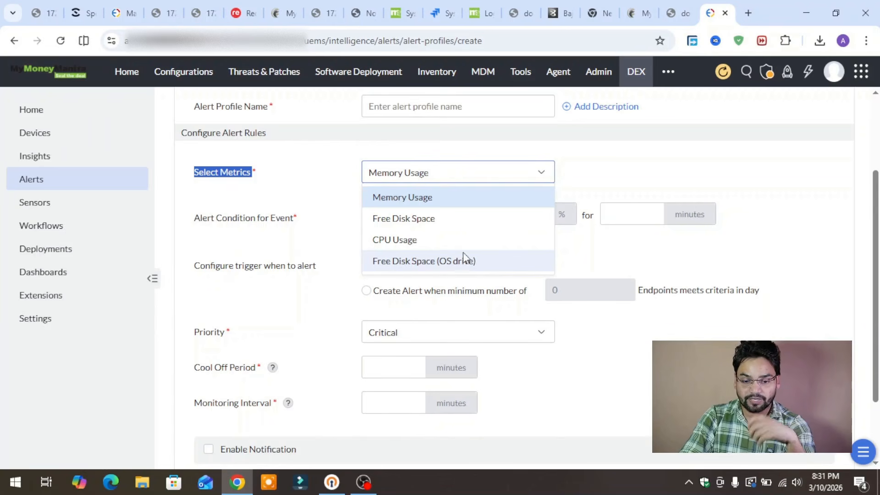
{"action": "left_click", "coordinate": [403, 219]}
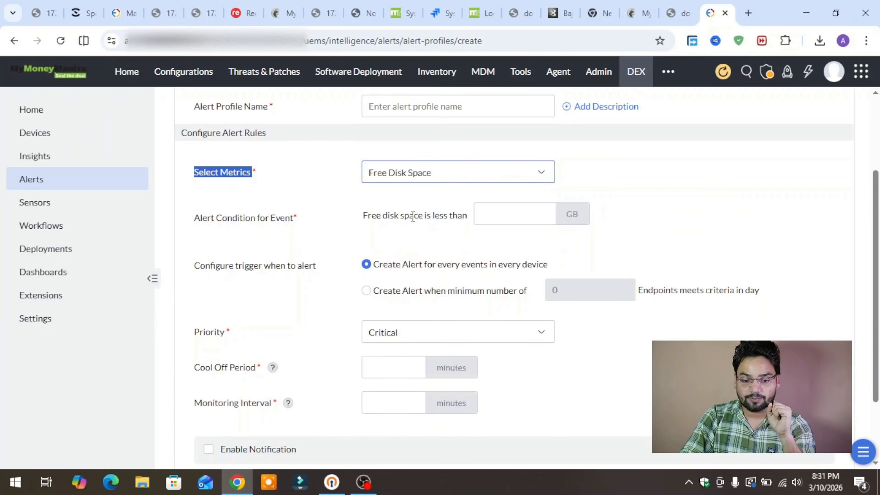
{"action": "left_click", "coordinate": [410, 173]}
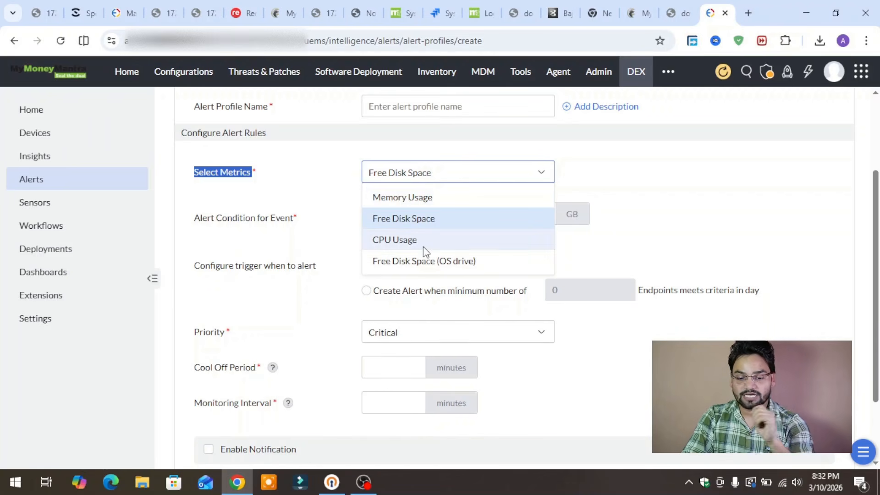
{"action": "left_click", "coordinate": [602, 379]}
{"action": "scroll", "coordinate": [604, 380], "scroll_direction": "down", "scroll_amount": 2}
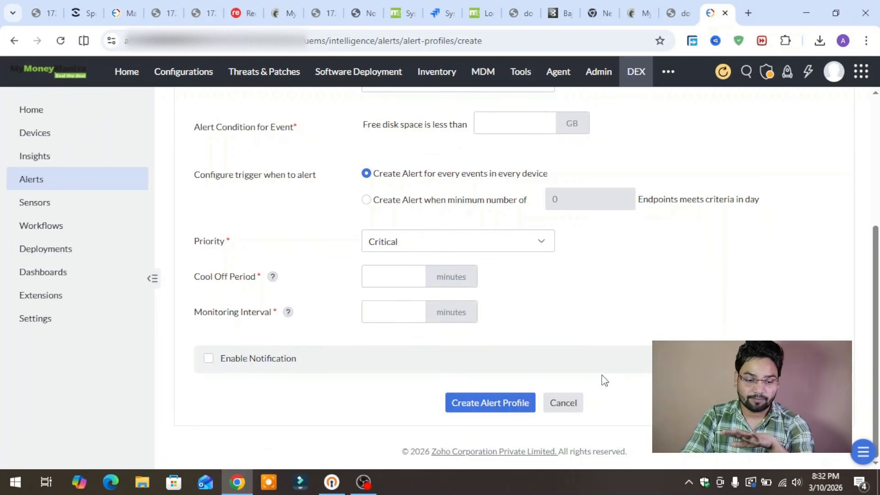
{"action": "scroll", "coordinate": [495, 279], "scroll_direction": "up", "scroll_amount": 4}
{"action": "scroll", "coordinate": [242, 187], "scroll_direction": "up", "scroll_amount": 1}
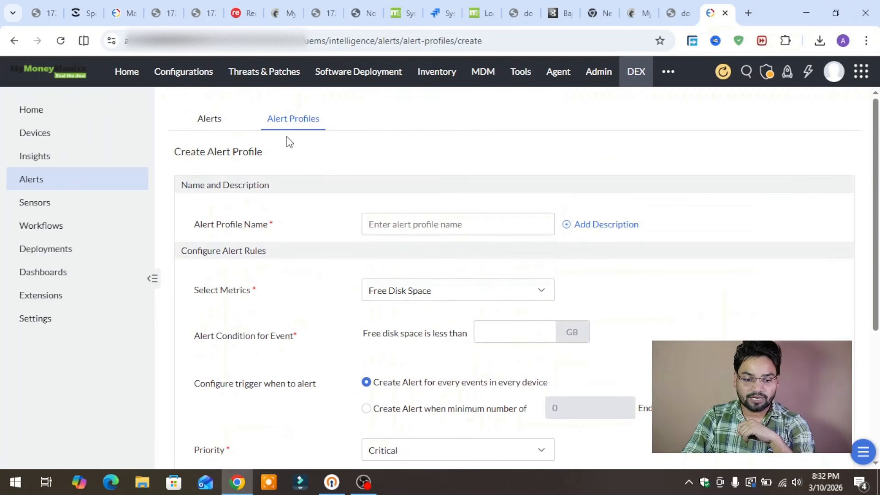
{"action": "left_click", "coordinate": [405, 297]}
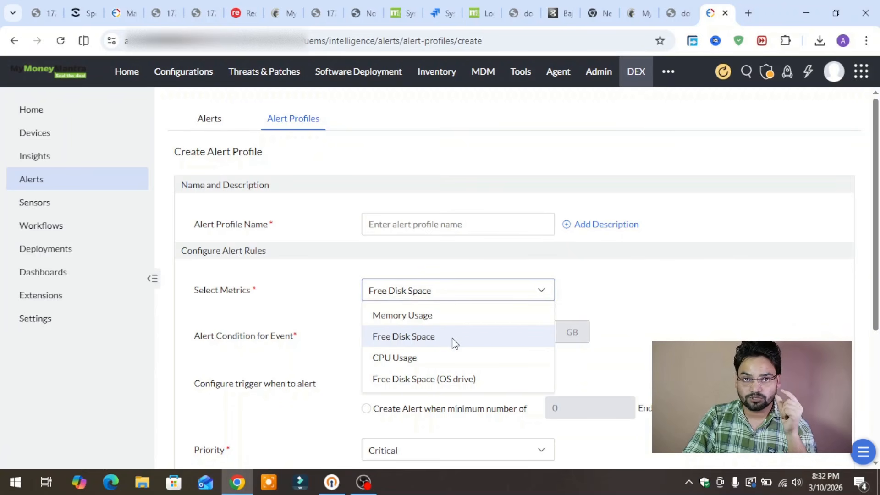
Open the "os drive full" alert and examine its summary, conditions and affected devices
{"action": "left_click", "coordinate": [210, 120]}
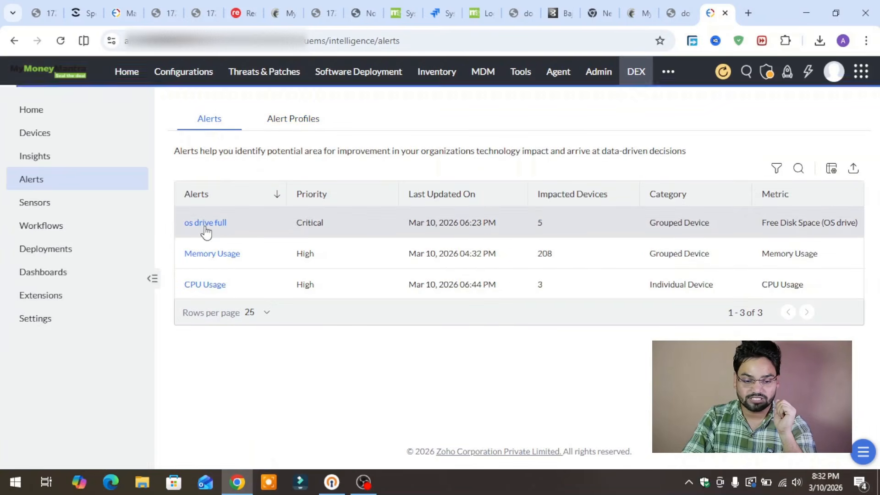
{"action": "left_click", "coordinate": [205, 227]}
{"action": "scroll", "coordinate": [206, 225], "scroll_direction": "down", "scroll_amount": 3}
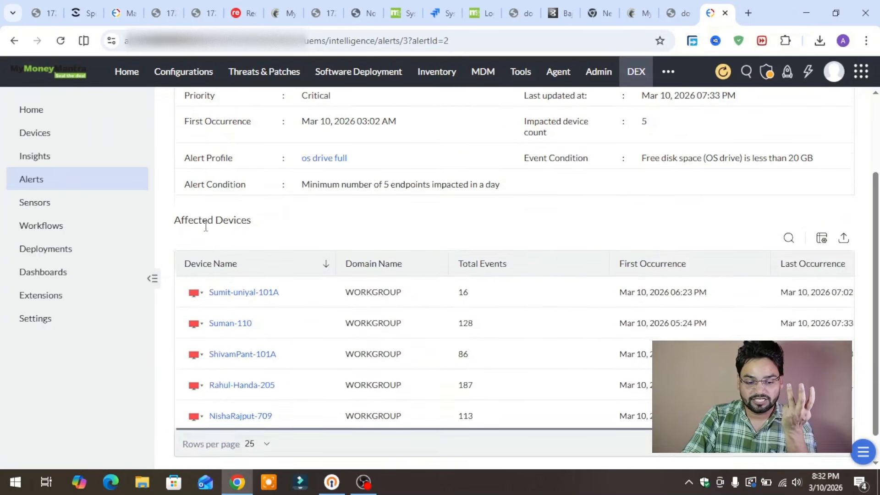
{"action": "scroll", "coordinate": [281, 309], "scroll_direction": "up", "scroll_amount": 1}
{"action": "scroll", "coordinate": [305, 344], "scroll_direction": "down", "scroll_amount": 2}
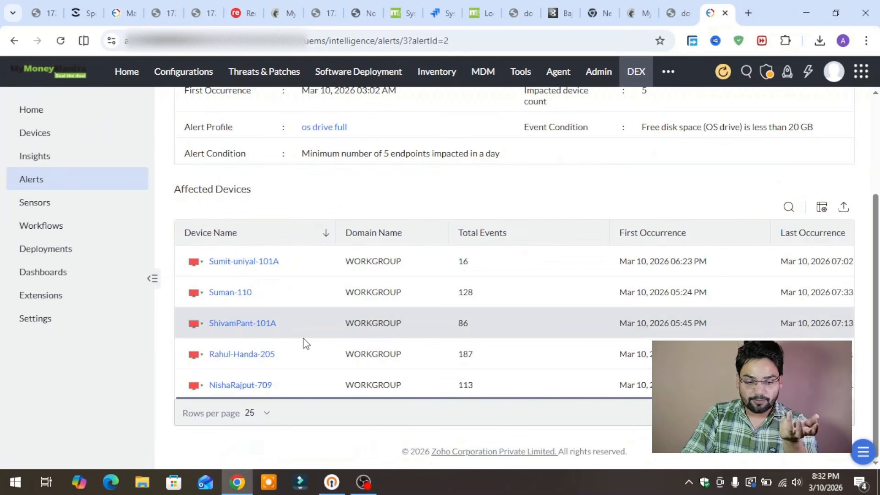
{"action": "scroll", "coordinate": [305, 342], "scroll_direction": "up", "scroll_amount": 2}
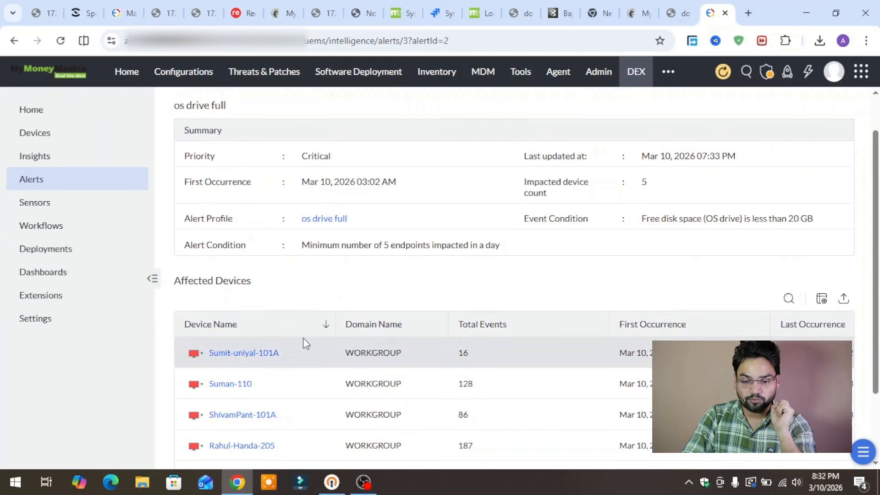
{"action": "scroll", "coordinate": [304, 342], "scroll_direction": "up", "scroll_amount": 1}
Check the list of alert profiles and return to the alerts list
{"action": "left_click", "coordinate": [292, 130]}
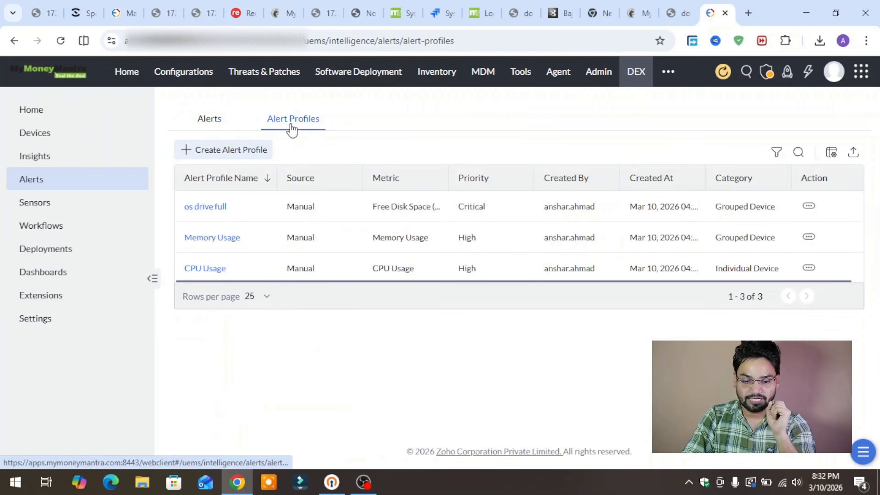
{"action": "left_click", "coordinate": [207, 133]}
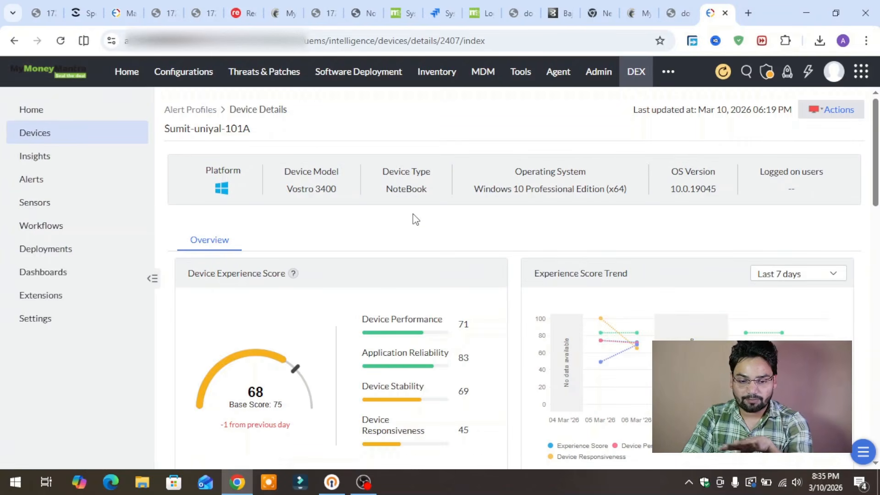
Examine the Vostro 3400 notebook's device experience score, its component scores and the experience score trend
{"action": "scroll", "coordinate": [416, 220], "scroll_direction": "down", "scroll_amount": 2}
{"action": "scroll", "coordinate": [416, 219], "scroll_direction": "up", "scroll_amount": 1}
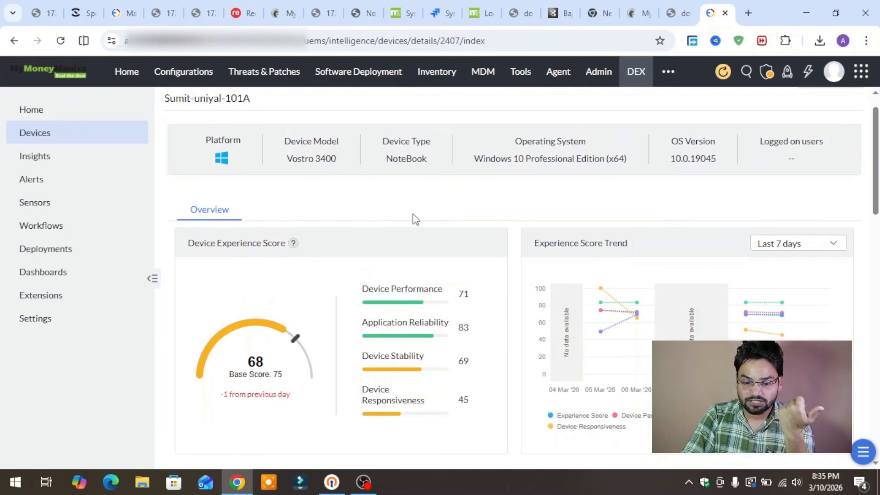
{"action": "scroll", "coordinate": [416, 219], "scroll_direction": "down", "scroll_amount": 2}
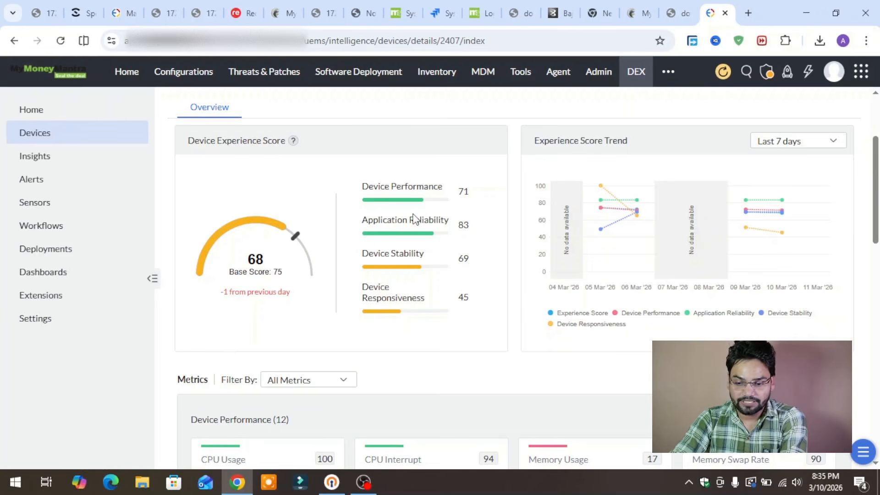
{"action": "scroll", "coordinate": [414, 219], "scroll_direction": "down", "scroll_amount": 5}
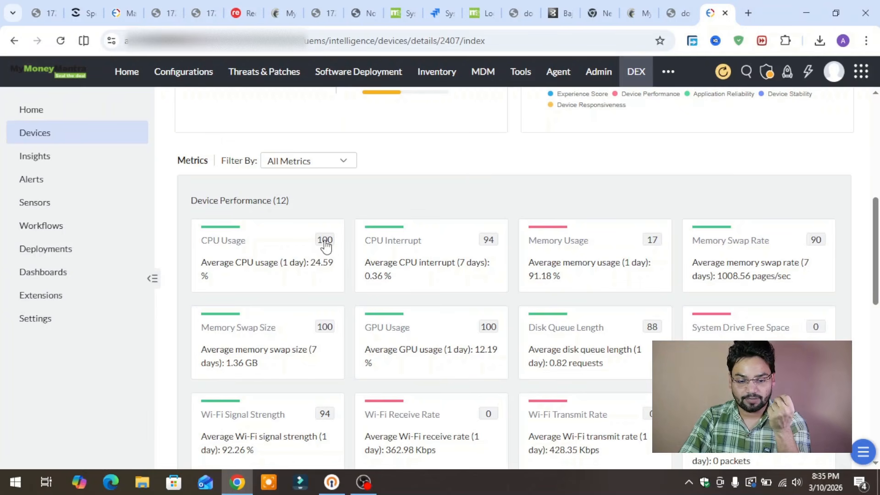
Review the device's performance metrics, focusing on the CPU Usage average and its score
{"action": "mouse_move", "coordinate": [324, 246]}
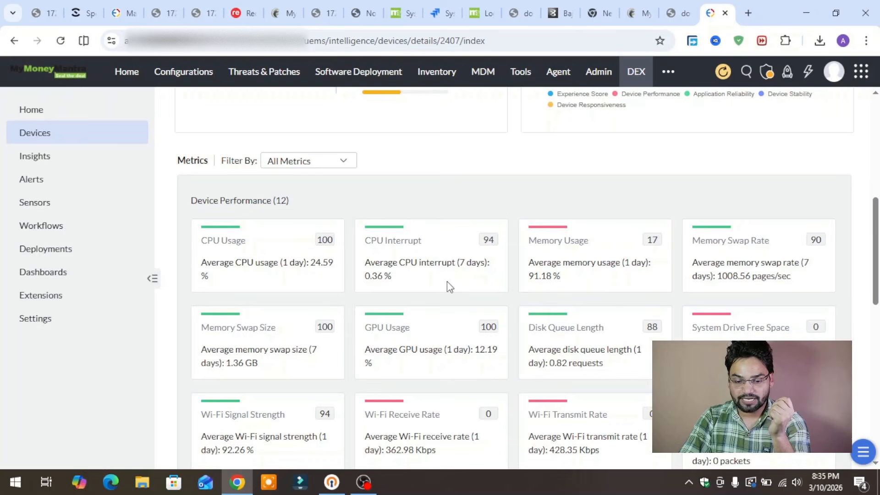
{"action": "scroll", "coordinate": [447, 281], "scroll_direction": "down", "scroll_amount": 7}
{"action": "scroll", "coordinate": [447, 282], "scroll_direction": "up", "scroll_amount": 4}
{"action": "scroll", "coordinate": [447, 281], "scroll_direction": "up", "scroll_amount": 1}
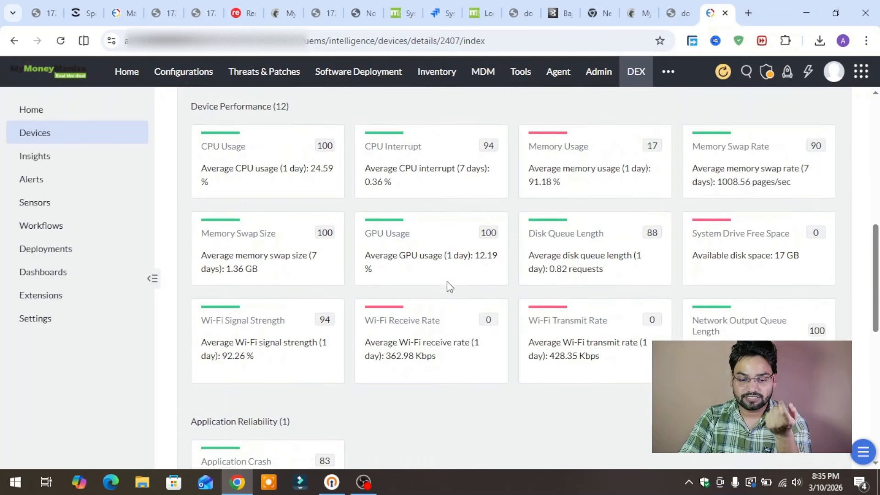
{"action": "scroll", "coordinate": [447, 282], "scroll_direction": "up", "scroll_amount": 1}
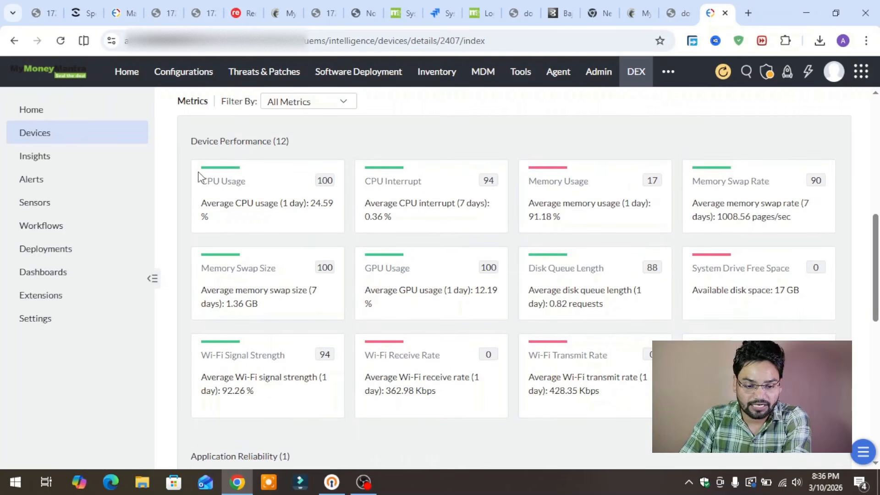
{"action": "left_click_drag", "start_coordinate": [198, 177], "coordinate": [296, 203]}
{"action": "left_click", "coordinate": [319, 210]}
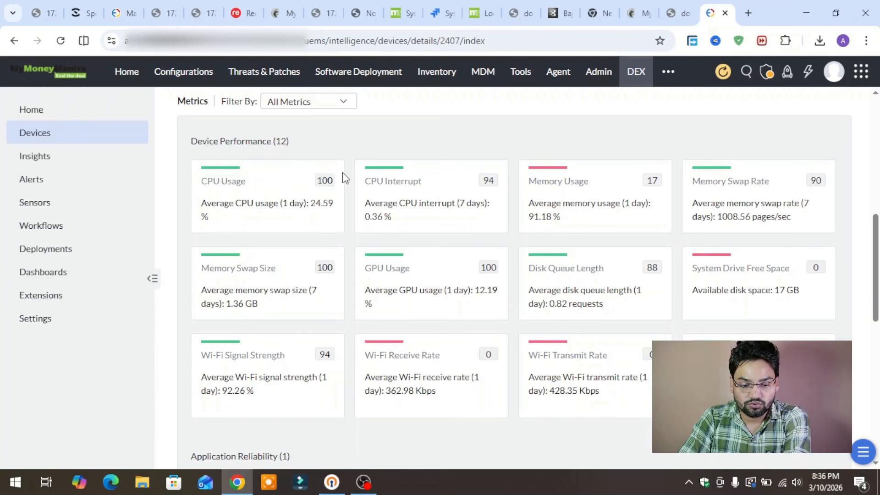
{"action": "double_click", "coordinate": [321, 203]}
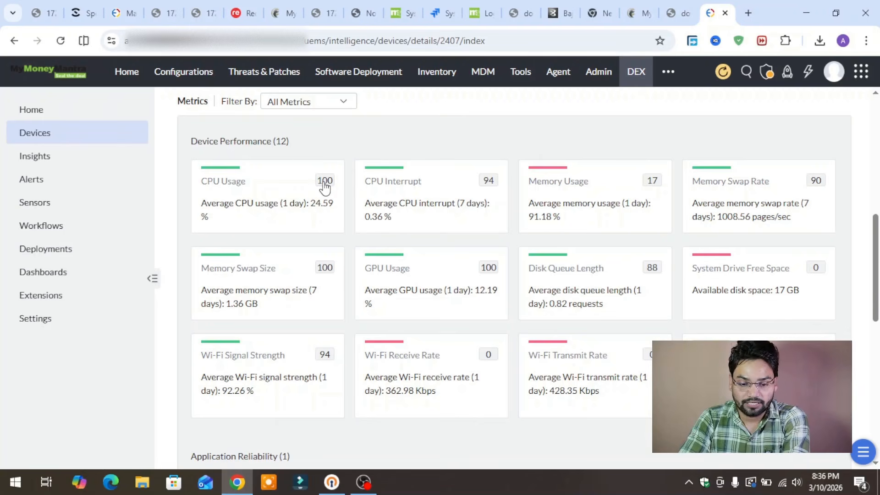
{"action": "mouse_move", "coordinate": [324, 185]}
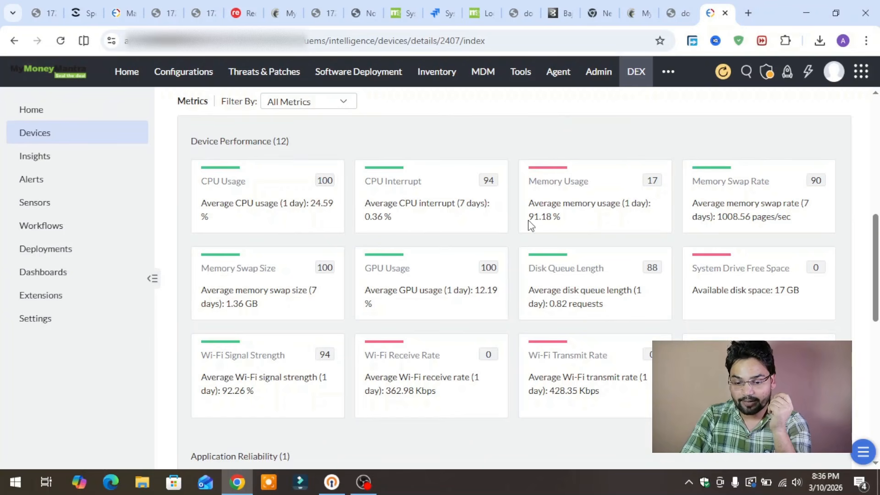
Examine the Memory Usage and System Drive Free Space metrics with their scores
{"action": "left_click_drag", "start_coordinate": [529, 219], "coordinate": [588, 227]}
{"action": "left_click", "coordinate": [588, 229]}
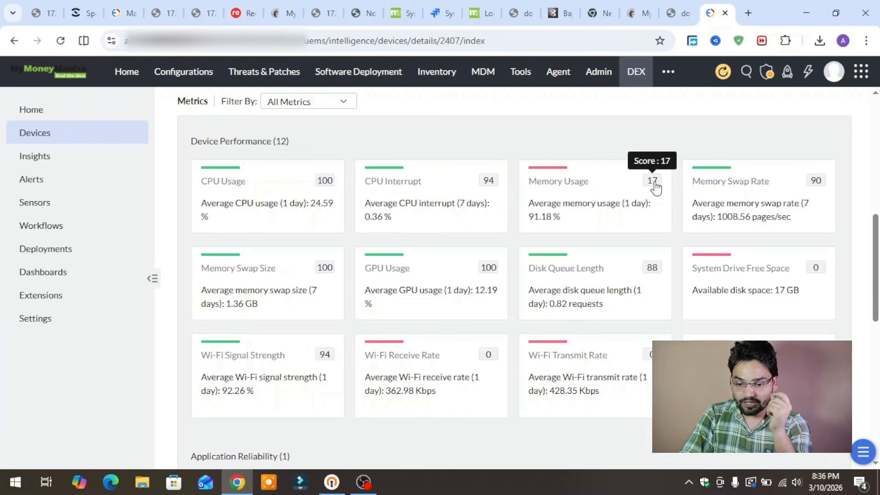
{"action": "scroll", "coordinate": [656, 187], "scroll_direction": "down", "scroll_amount": 2}
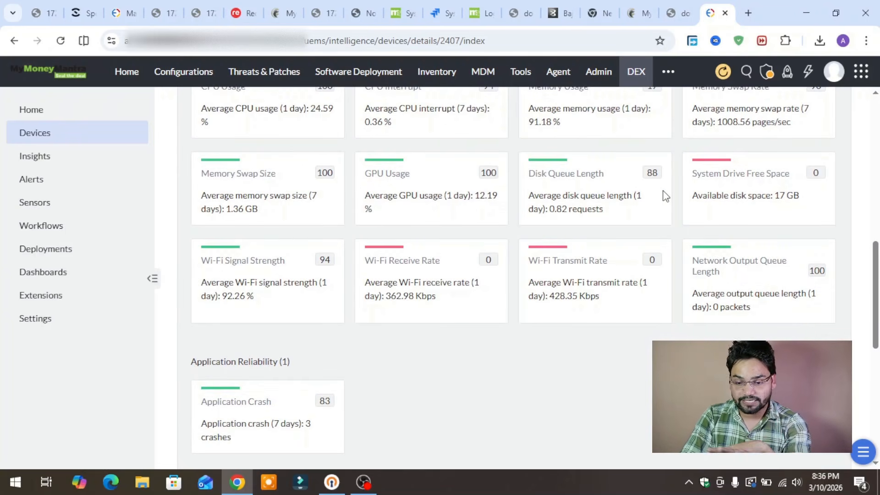
{"action": "scroll", "coordinate": [666, 196], "scroll_direction": "up", "scroll_amount": 1}
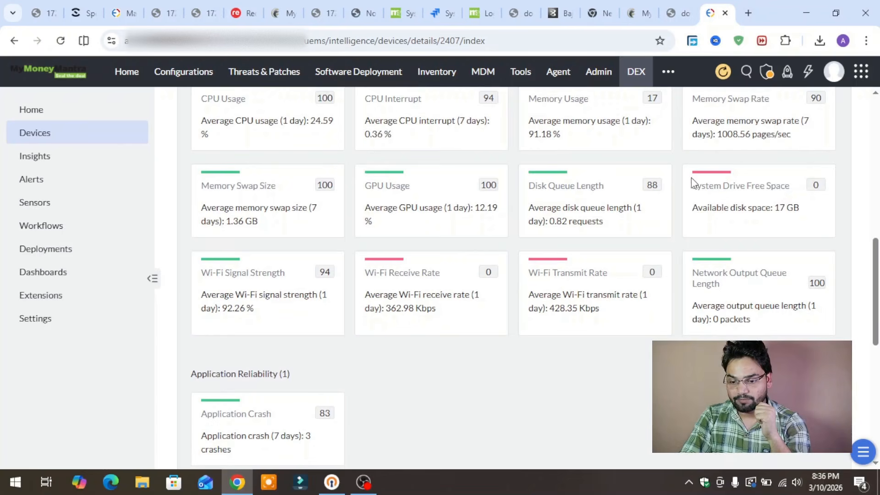
{"action": "left_click_drag", "start_coordinate": [692, 177], "coordinate": [813, 219]}
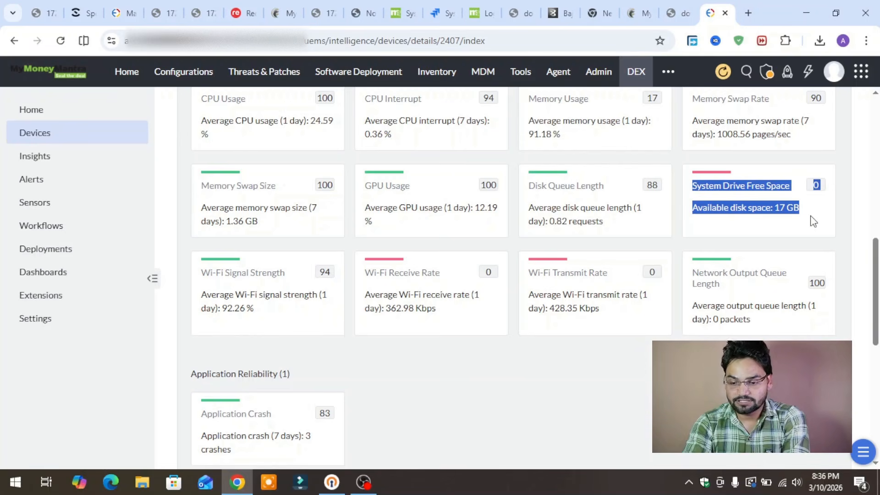
{"action": "left_click", "coordinate": [813, 221]}
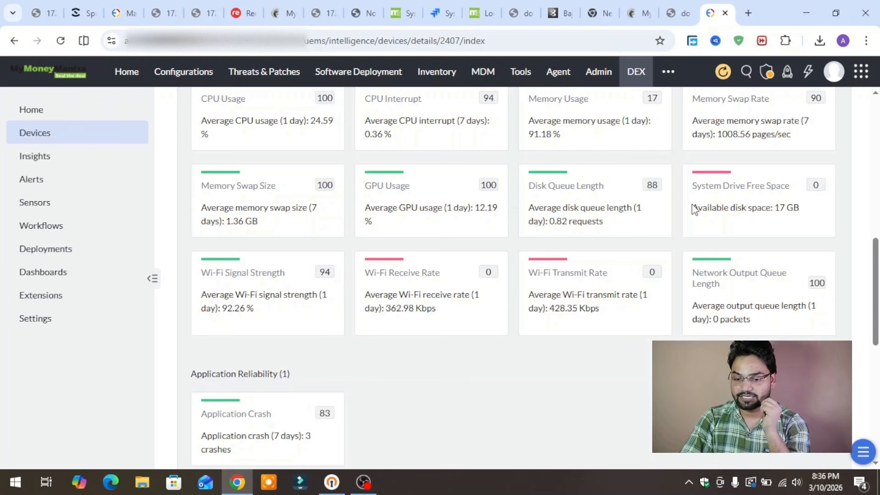
{"action": "left_click_drag", "start_coordinate": [692, 208], "coordinate": [857, 206]}
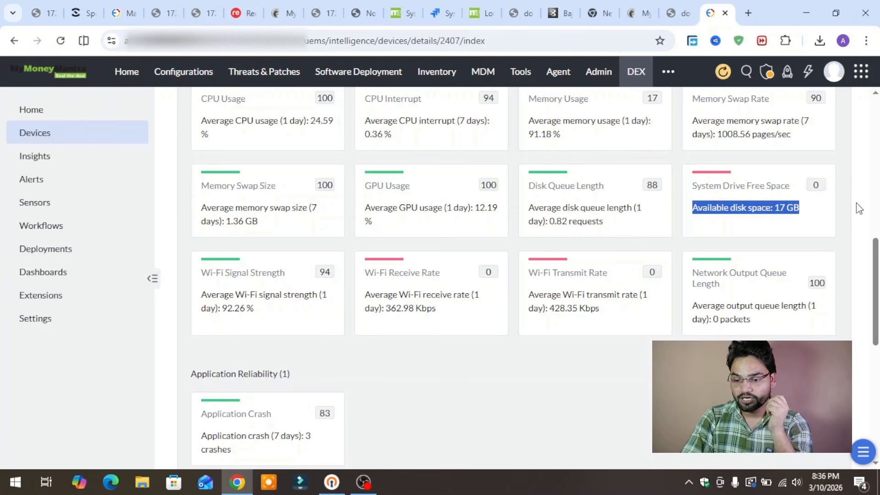
{"action": "left_click", "coordinate": [822, 211]}
Examine the Wi-Fi metrics and the Application Crash metric under Application Reliability
{"action": "scroll", "coordinate": [823, 213], "scroll_direction": "down", "scroll_amount": 2}
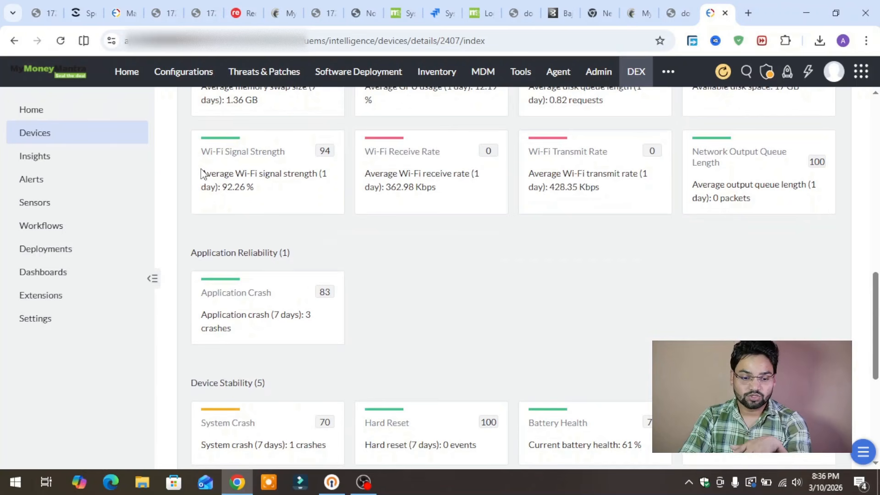
{"action": "left_click_drag", "start_coordinate": [194, 145], "coordinate": [432, 279]}
{"action": "left_click", "coordinate": [432, 279]}
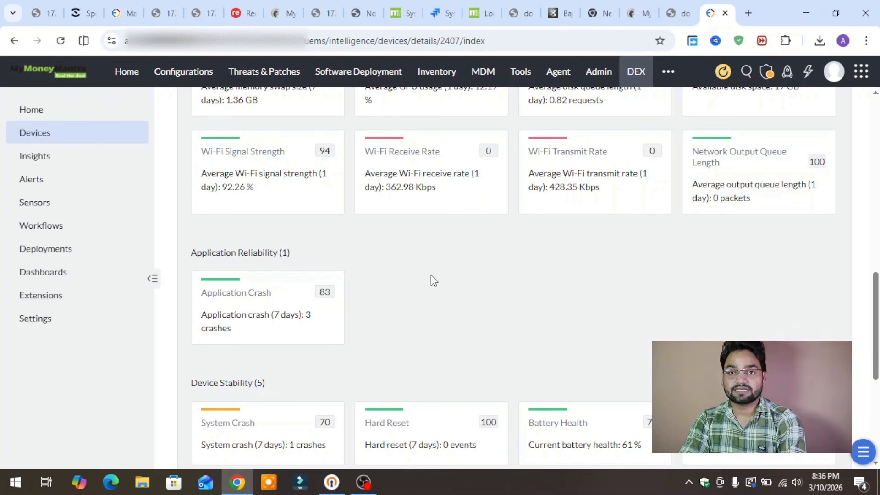
{"action": "scroll", "coordinate": [432, 279], "scroll_direction": "up", "scroll_amount": 1}
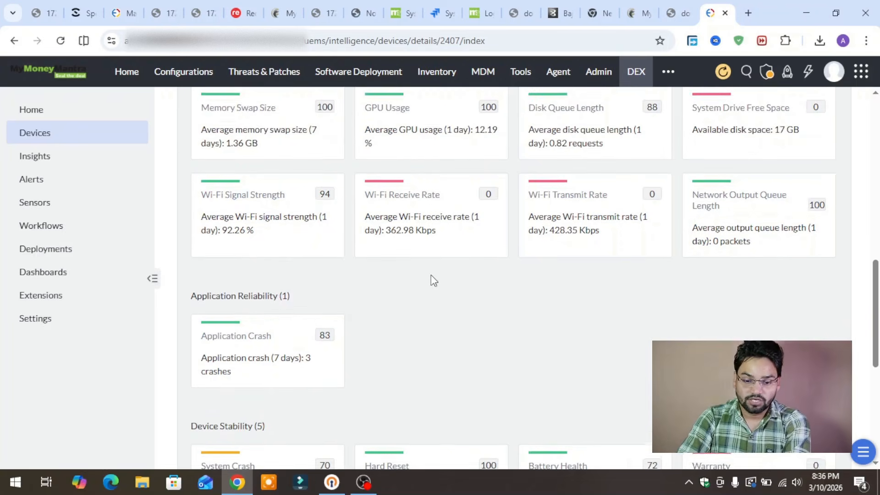
{"action": "mouse_move", "coordinate": [320, 204]}
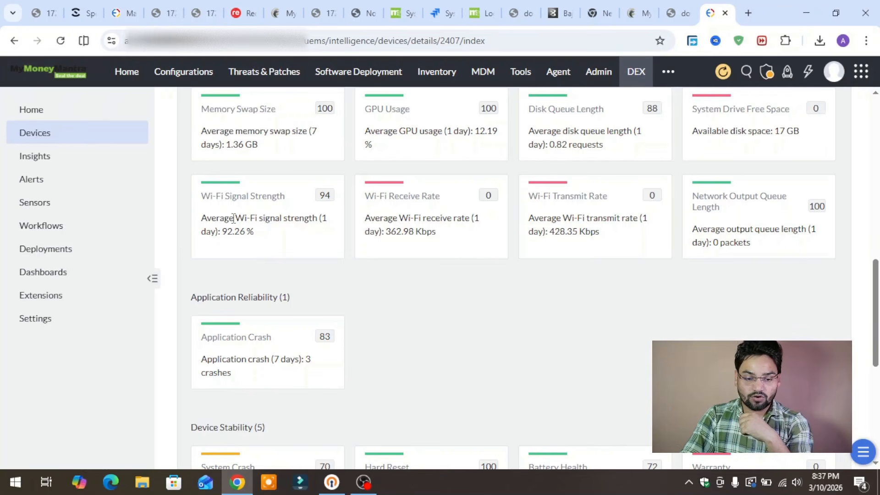
{"action": "left_click_drag", "start_coordinate": [234, 218], "coordinate": [250, 232]}
{"action": "left_click", "coordinate": [251, 241]}
{"action": "scroll", "coordinate": [251, 240], "scroll_direction": "down", "scroll_amount": 2}
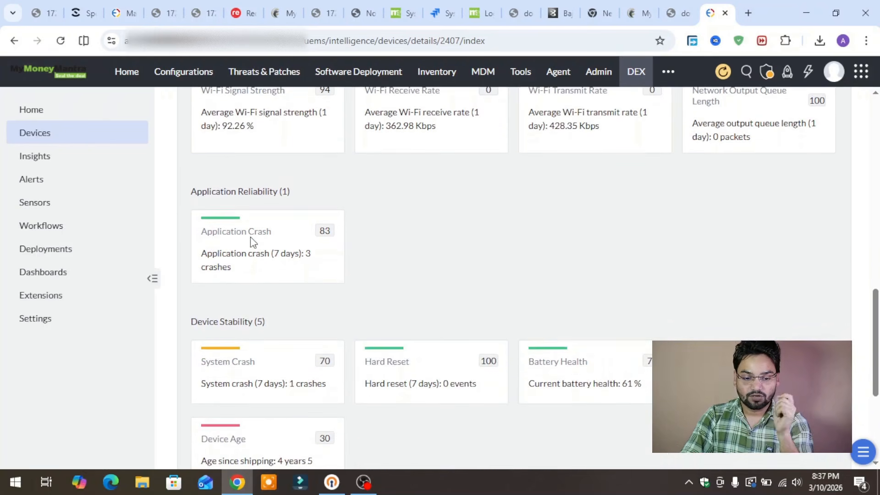
{"action": "left_click_drag", "start_coordinate": [193, 225], "coordinate": [329, 246]}
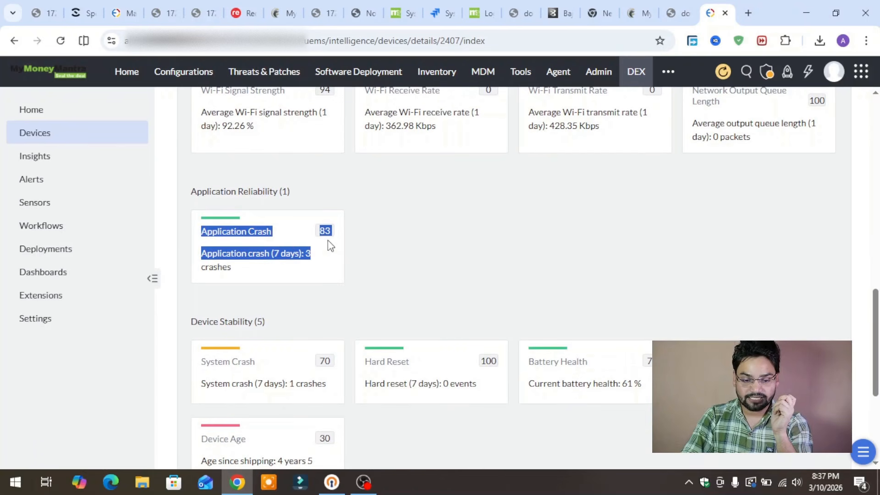
{"action": "left_click", "coordinate": [268, 252]}
Examine the System Crash, Hard Reset and Battery Health metrics under Device Stability
{"action": "scroll", "coordinate": [552, 238], "scroll_direction": "down", "scroll_amount": 3}
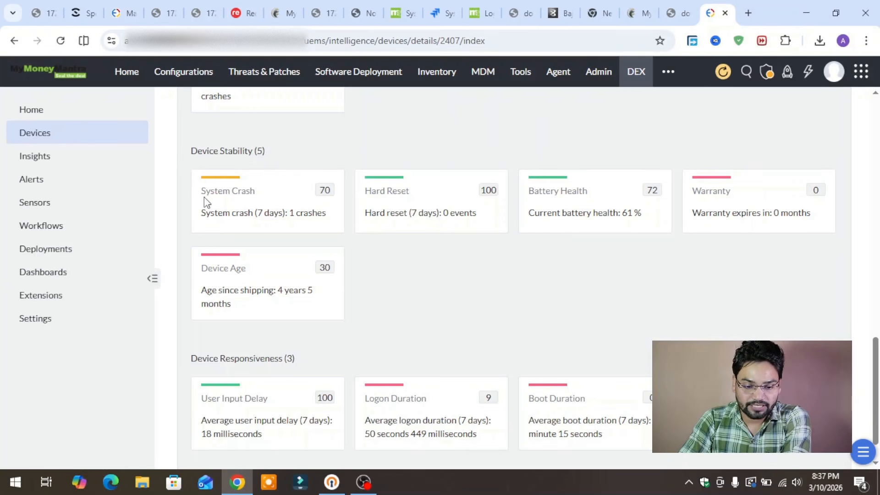
{"action": "left_click_drag", "start_coordinate": [200, 198], "coordinate": [294, 188]}
{"action": "left_click", "coordinate": [293, 190]}
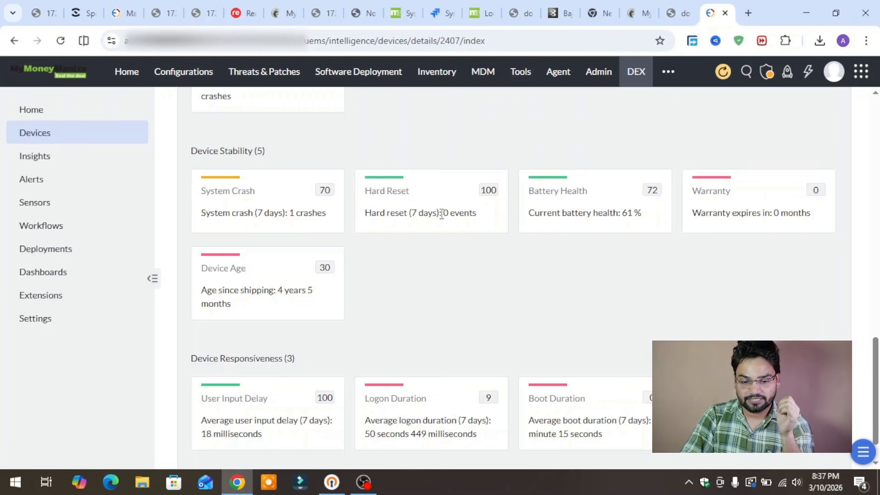
{"action": "left_click_drag", "start_coordinate": [412, 192], "coordinate": [375, 193]}
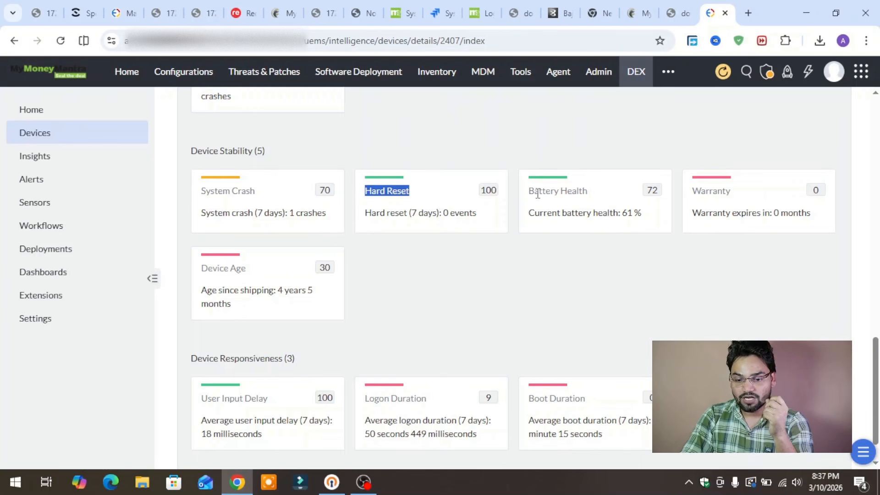
{"action": "left_click_drag", "start_coordinate": [529, 194], "coordinate": [586, 194]}
{"action": "left_click", "coordinate": [623, 209]}
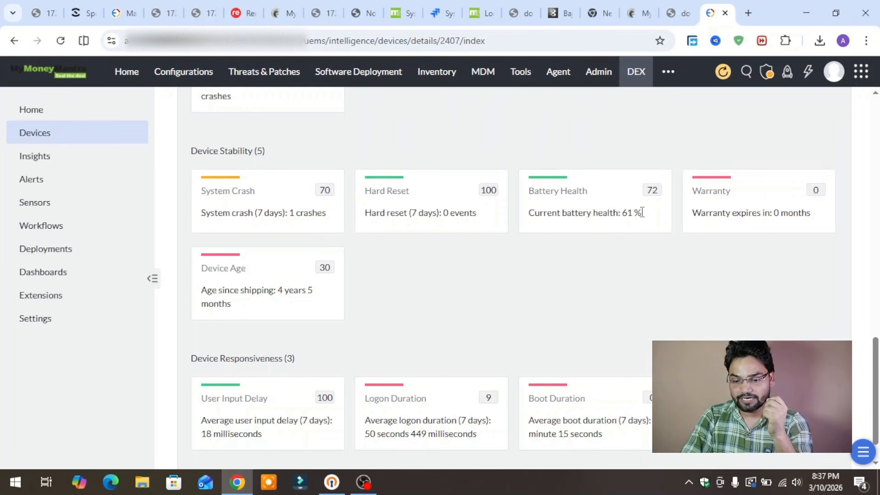
{"action": "left_click_drag", "start_coordinate": [643, 213], "coordinate": [547, 213]}
{"action": "left_click", "coordinate": [551, 212]}
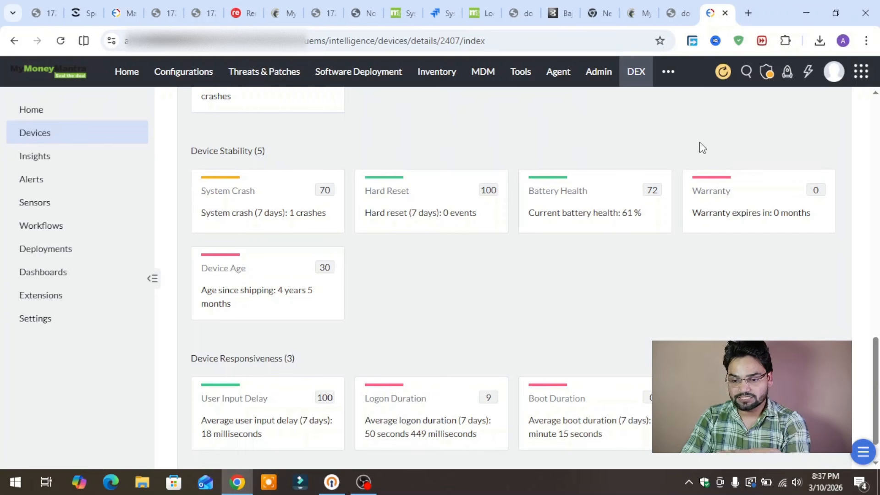
{"action": "mouse_move", "coordinate": [654, 195]}
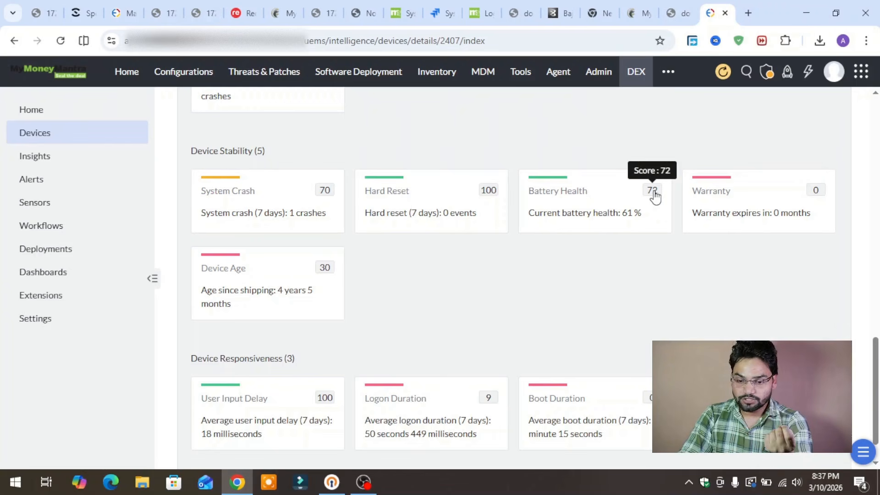
{"action": "scroll", "coordinate": [655, 195], "scroll_direction": "down", "scroll_amount": 1}
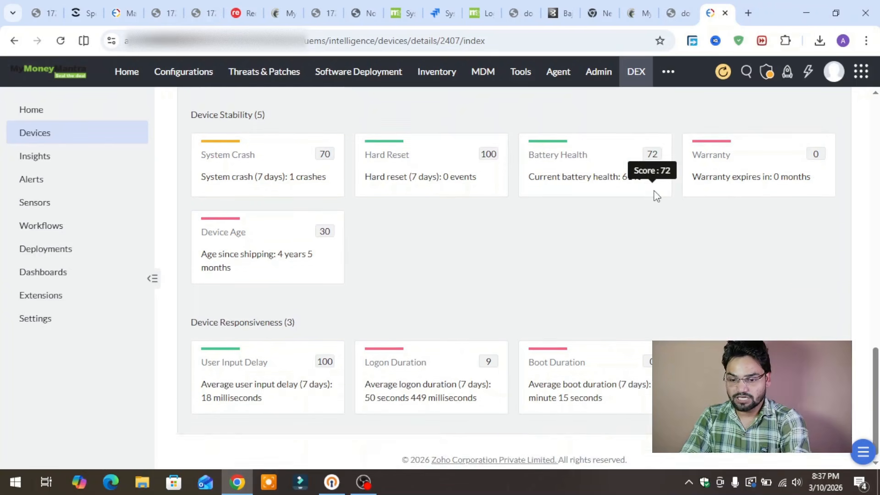
{"action": "scroll", "coordinate": [743, 173], "scroll_direction": "up", "scroll_amount": 1}
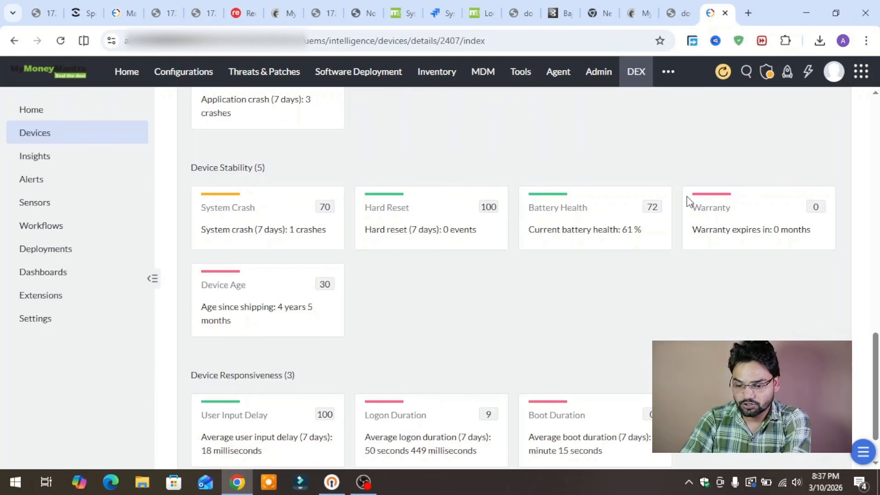
Examine the Warranty and Device Age metrics under Device Stability
{"action": "left_click_drag", "start_coordinate": [687, 202], "coordinate": [810, 252]}
{"action": "left_click", "coordinate": [810, 251]}
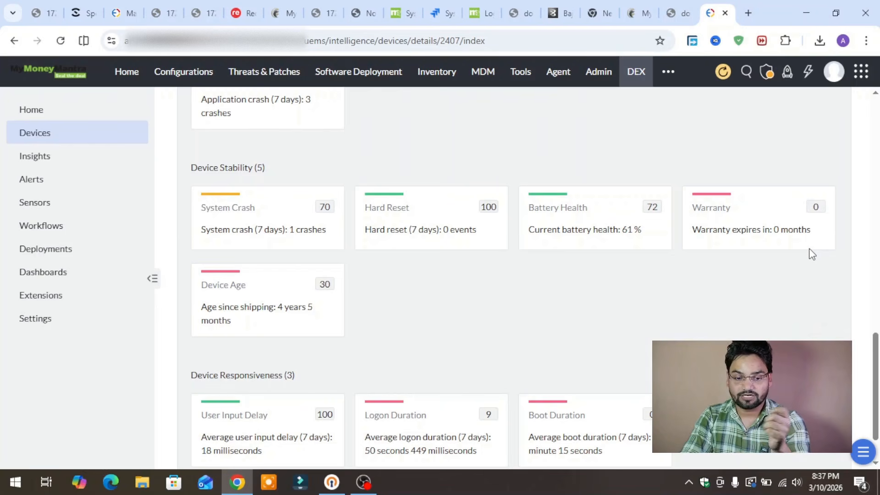
{"action": "scroll", "coordinate": [551, 192], "scroll_direction": "down", "scroll_amount": 1}
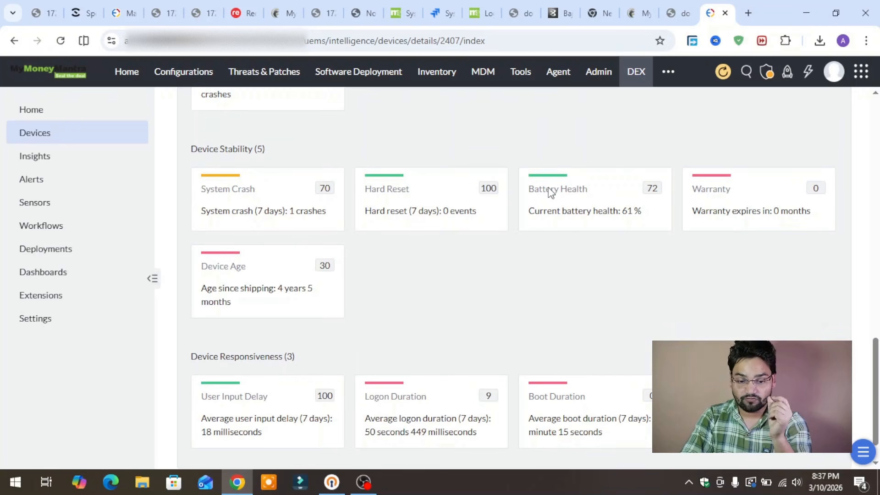
{"action": "scroll", "coordinate": [250, 210], "scroll_direction": "down", "scroll_amount": 2}
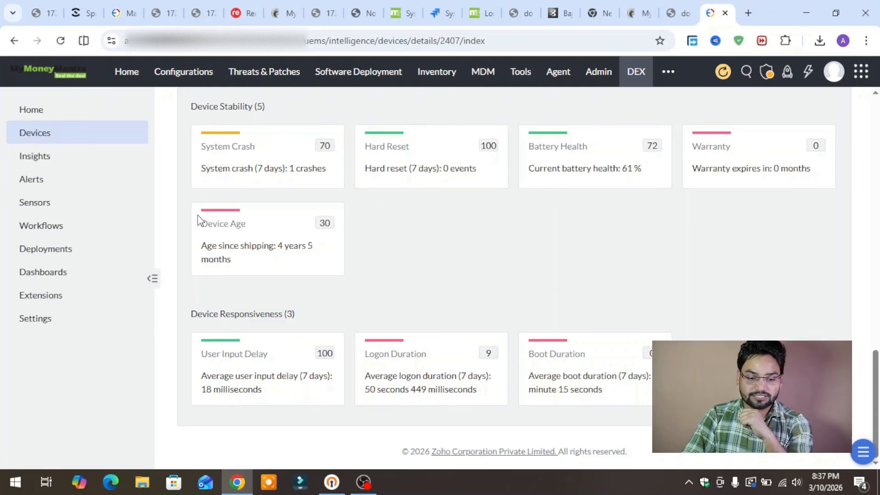
{"action": "left_click_drag", "start_coordinate": [198, 221], "coordinate": [255, 267]}
{"action": "left_click", "coordinate": [258, 269]}
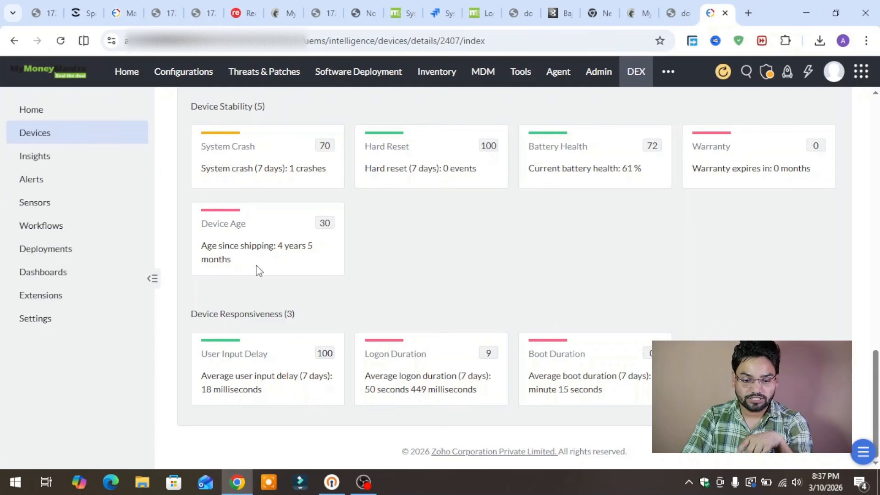
Examine the Device Age metric and the User Input Delay, Logon Duration and Boot Duration metrics under Device Responsiveness
{"action": "left_click_drag", "start_coordinate": [203, 250], "coordinate": [232, 269]}
{"action": "left_click", "coordinate": [235, 269]}
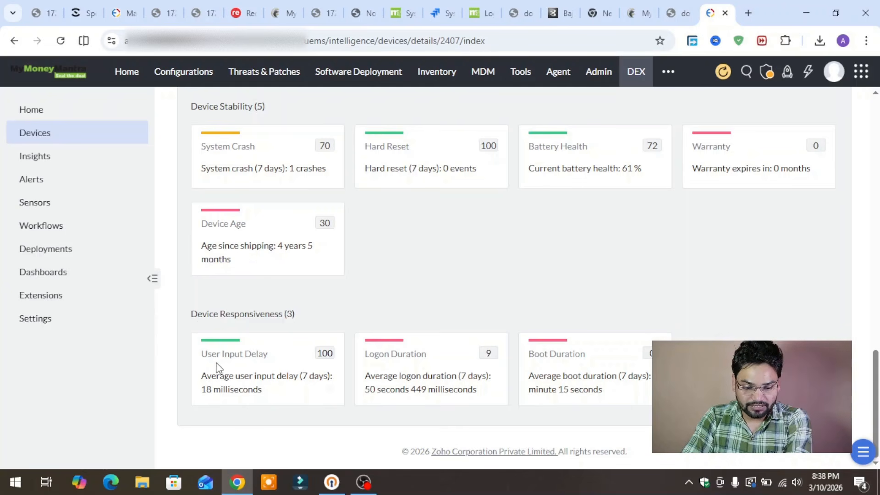
{"action": "left_click_drag", "start_coordinate": [201, 355], "coordinate": [521, 397]}
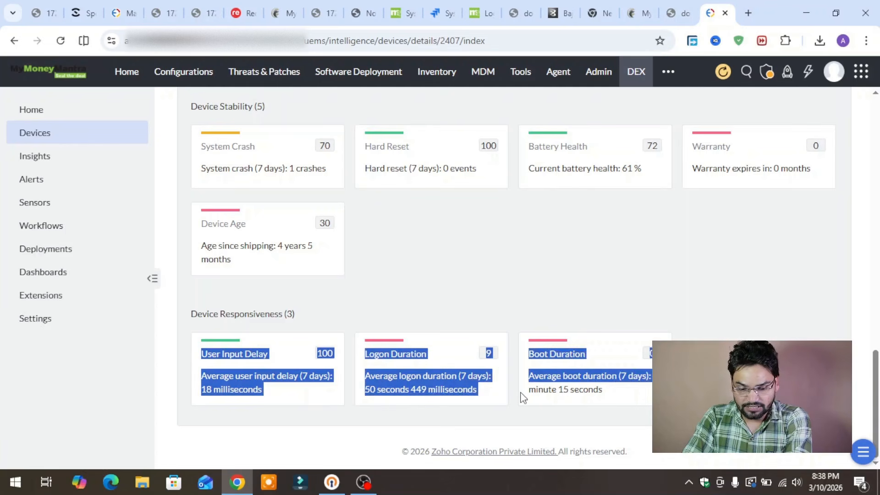
{"action": "left_click", "coordinate": [520, 398]}
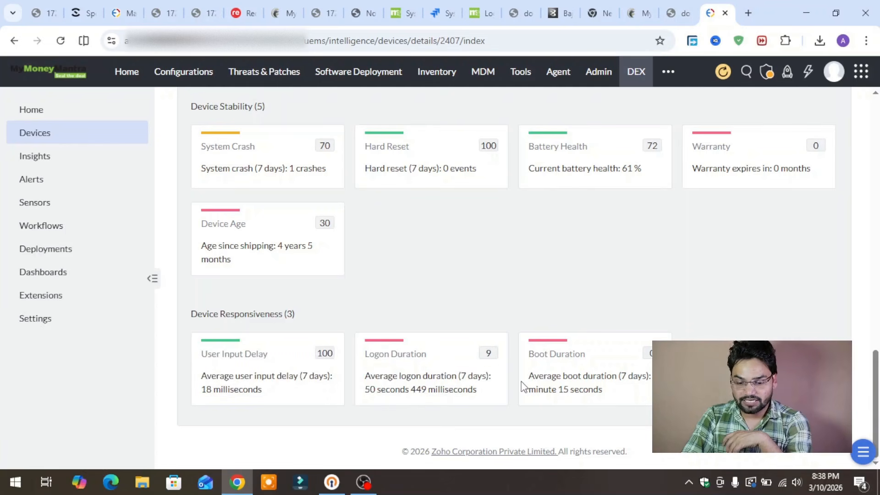
{"action": "left_click_drag", "start_coordinate": [522, 380], "coordinate": [633, 407]}
{"action": "left_click", "coordinate": [633, 407]}
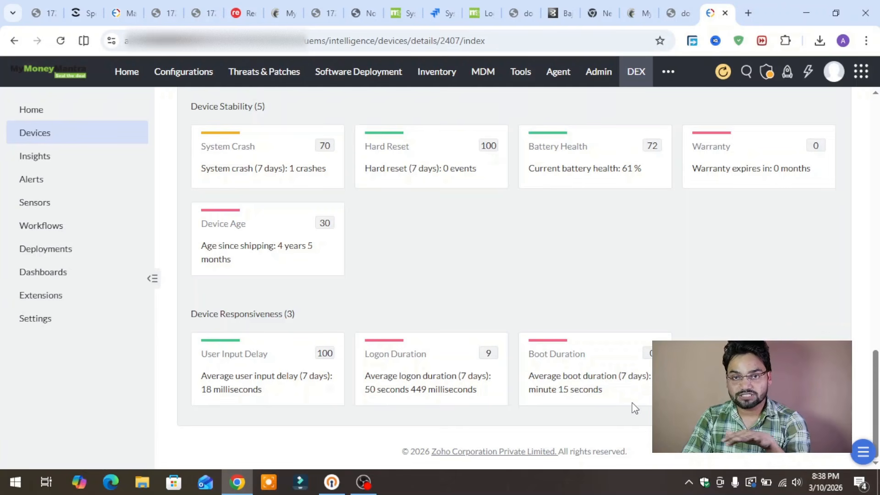
Review the device's overall experience score and its category breakdown in the device overview
{"action": "scroll", "coordinate": [635, 408], "scroll_direction": "up", "scroll_amount": 1}
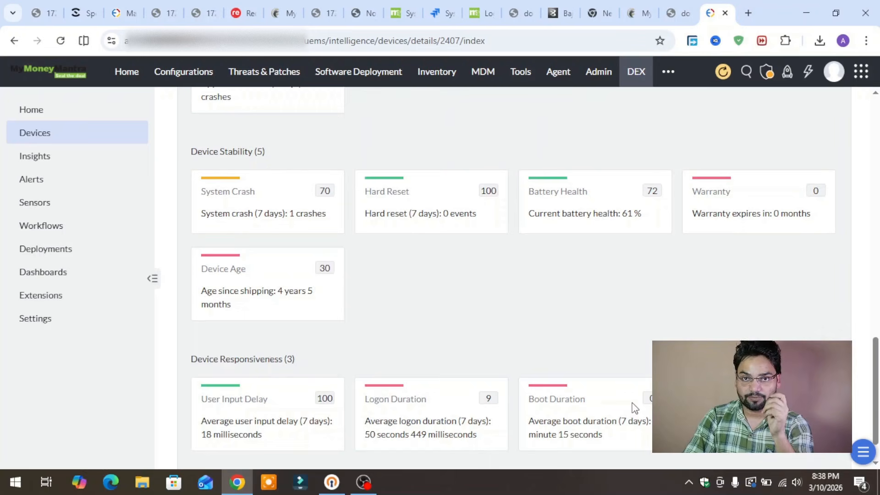
{"action": "scroll", "coordinate": [635, 408], "scroll_direction": "up", "scroll_amount": 10}
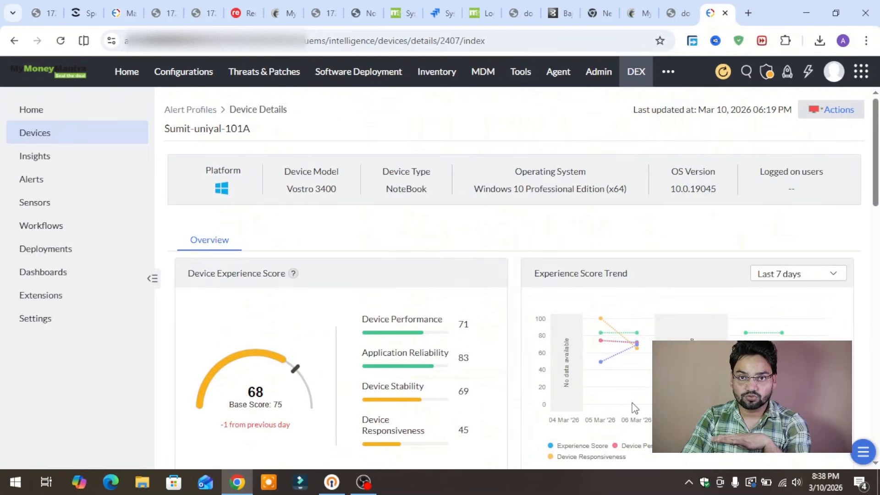
{"action": "scroll", "coordinate": [635, 408], "scroll_direction": "down", "scroll_amount": 10}
{"action": "scroll", "coordinate": [635, 408], "scroll_direction": "up", "scroll_amount": 10}
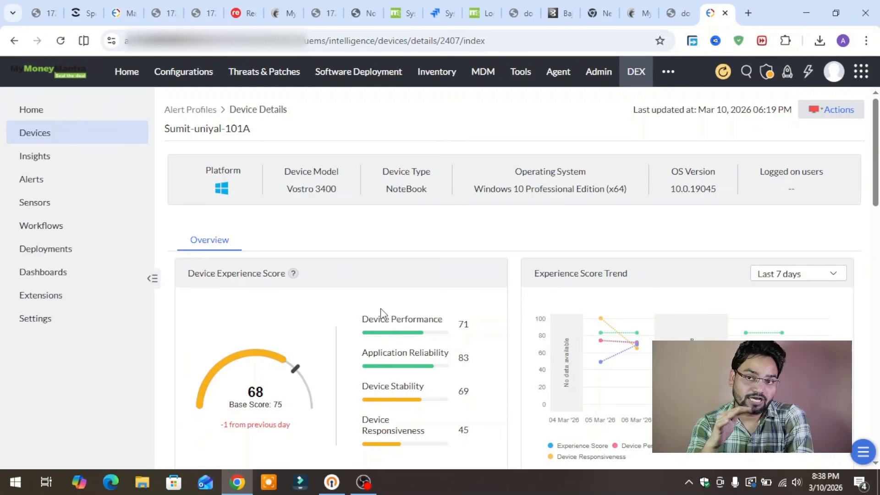
Review the insights and alerts lists and open the details of the CPU Usage alert profile
{"action": "left_click", "coordinate": [32, 168]}
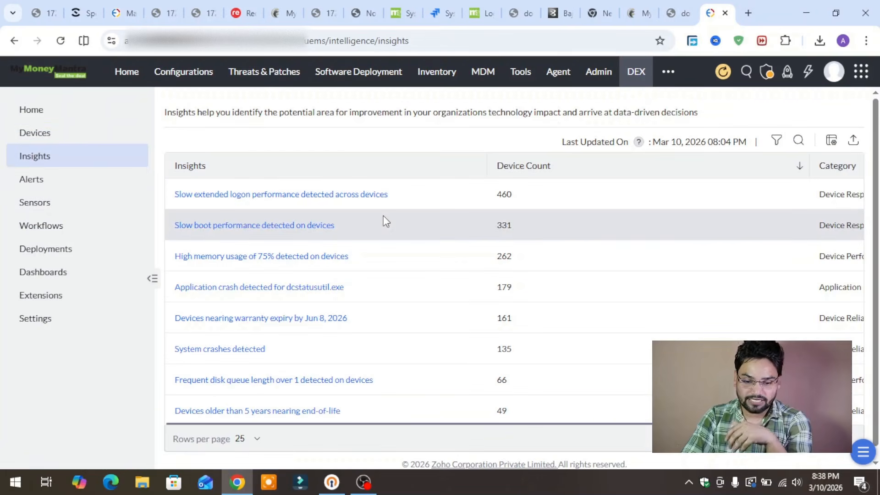
{"action": "left_click", "coordinate": [64, 186]}
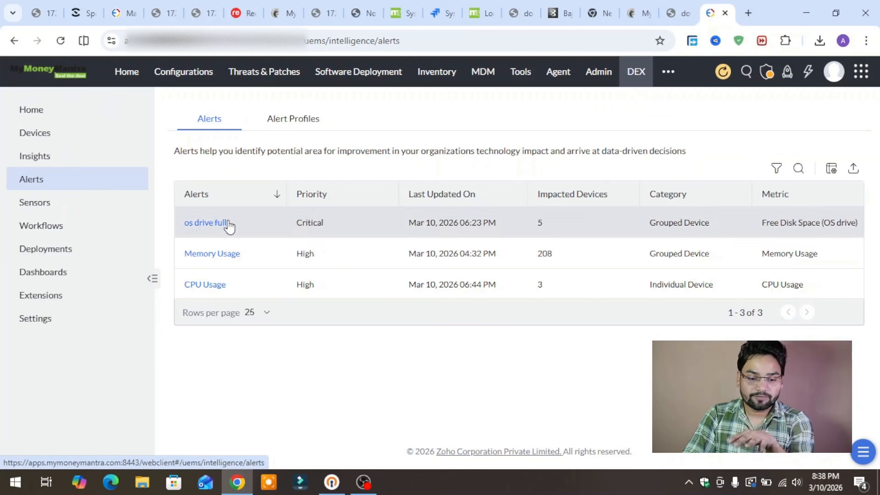
{"action": "left_click", "coordinate": [291, 121]}
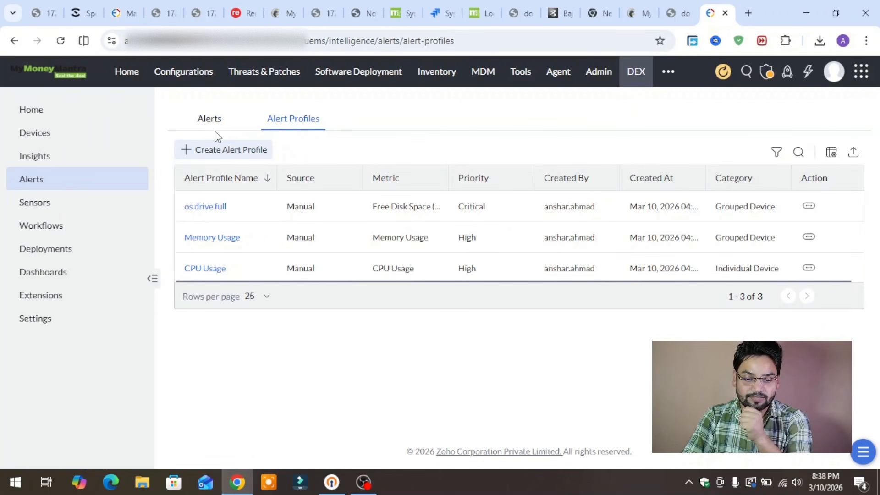
{"action": "left_click", "coordinate": [209, 268]}
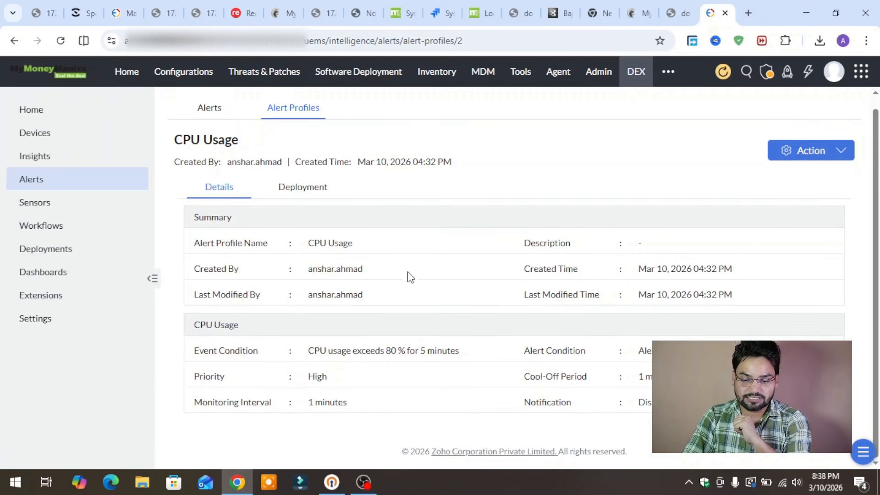
View the CPU Usage alert's summary and affected devices, and open the first affected device
{"action": "left_click", "coordinate": [54, 177]}
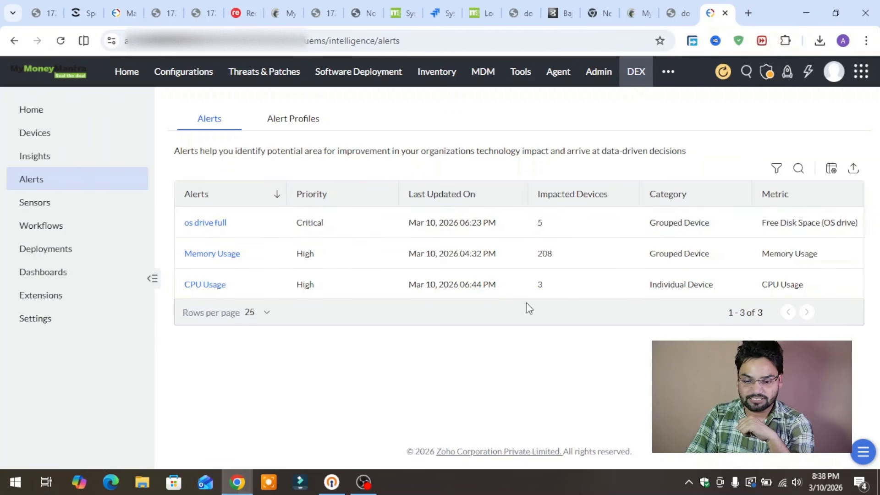
{"action": "left_click", "coordinate": [203, 286]}
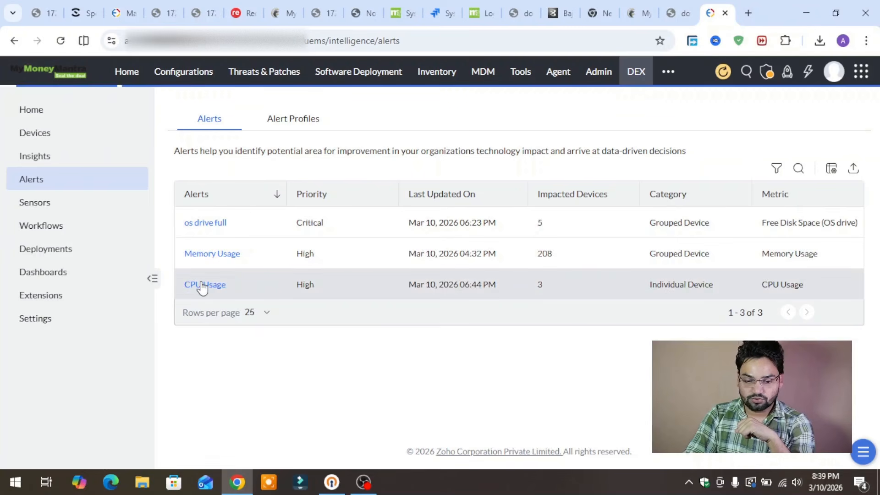
{"action": "scroll", "coordinate": [201, 283], "scroll_direction": "down", "scroll_amount": 2}
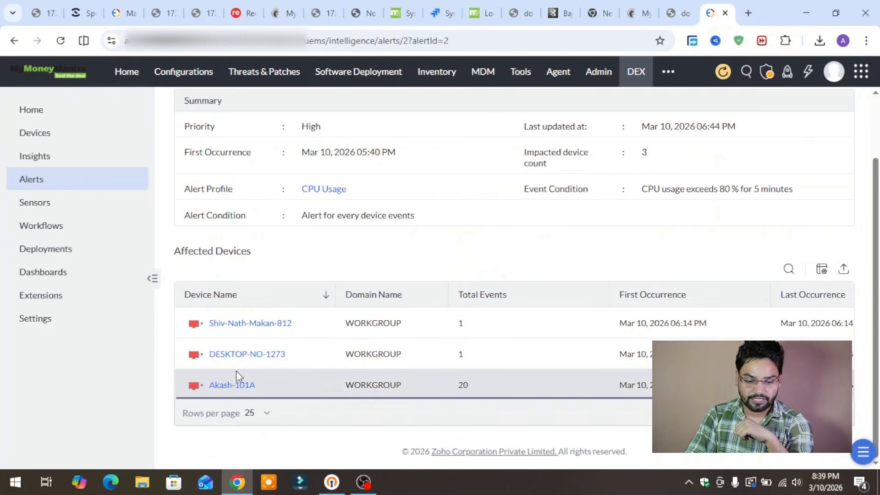
{"action": "left_click", "coordinate": [236, 326]}
Look over the Add Sensor form and its Add Field dialog, and return to the sensor list without saving
{"action": "left_click", "coordinate": [65, 204]}
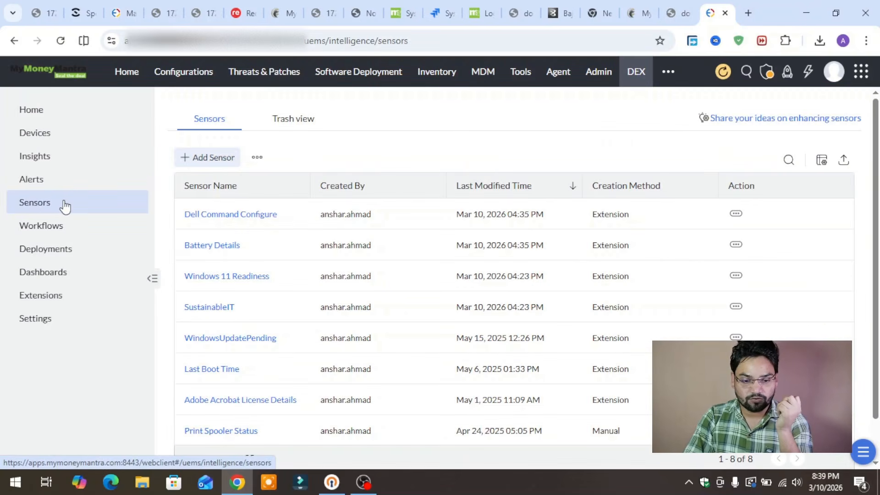
{"action": "left_click", "coordinate": [213, 158]}
{"action": "scroll", "coordinate": [495, 271], "scroll_direction": "down", "scroll_amount": 6}
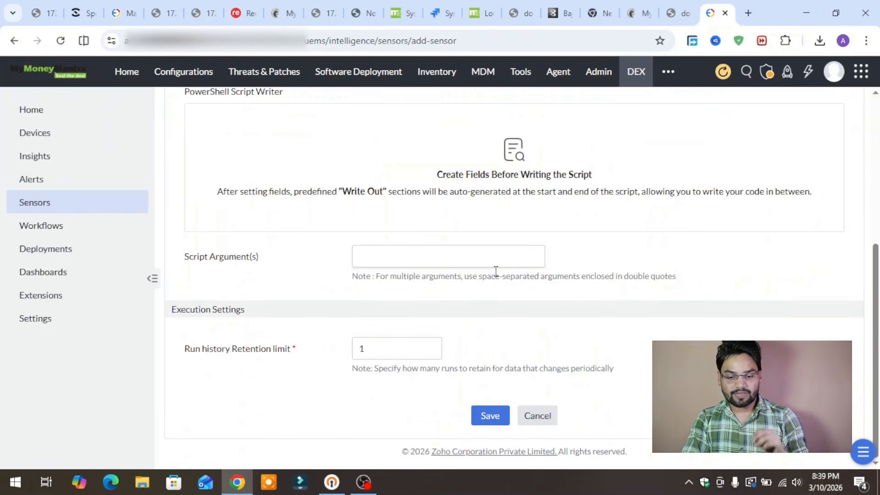
{"action": "scroll", "coordinate": [494, 271], "scroll_direction": "up", "scroll_amount": 6}
{"action": "left_click", "coordinate": [429, 209]}
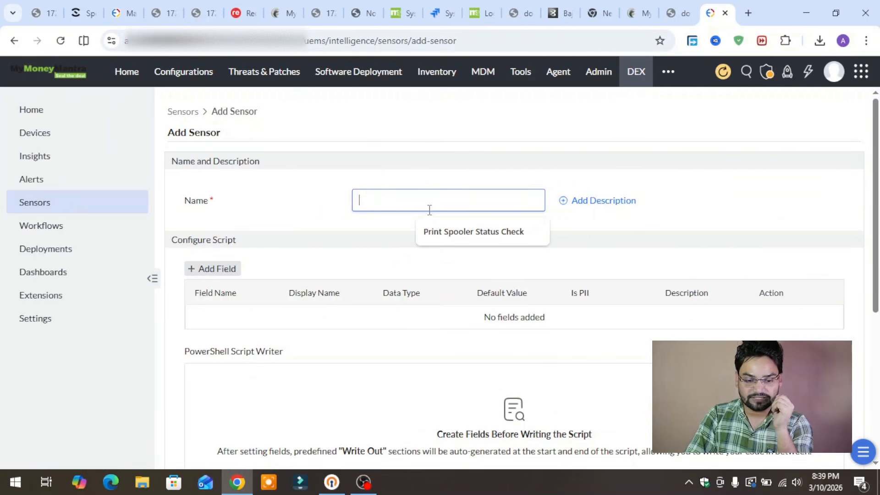
{"action": "left_click", "coordinate": [216, 268]}
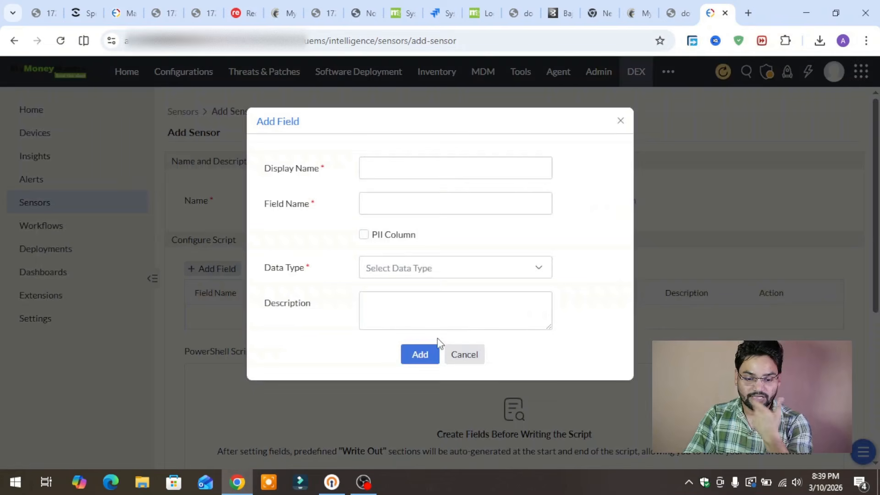
{"action": "left_click", "coordinate": [467, 359]}
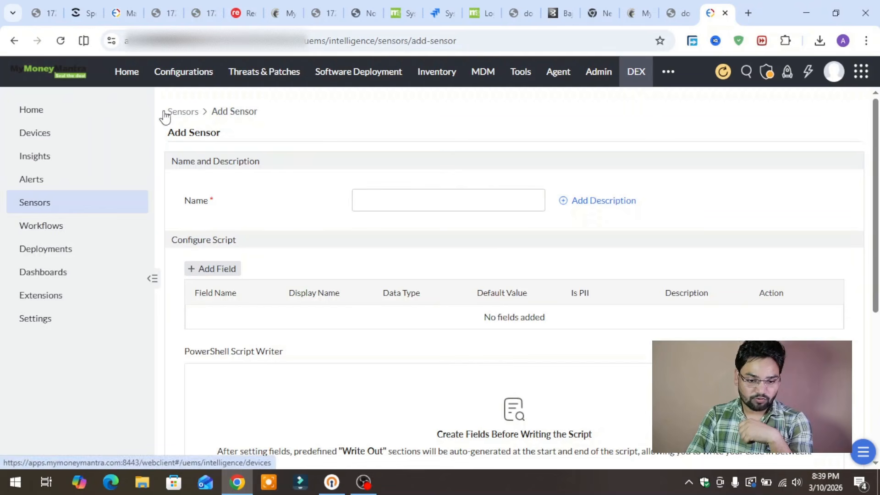
{"action": "left_click", "coordinate": [182, 113]}
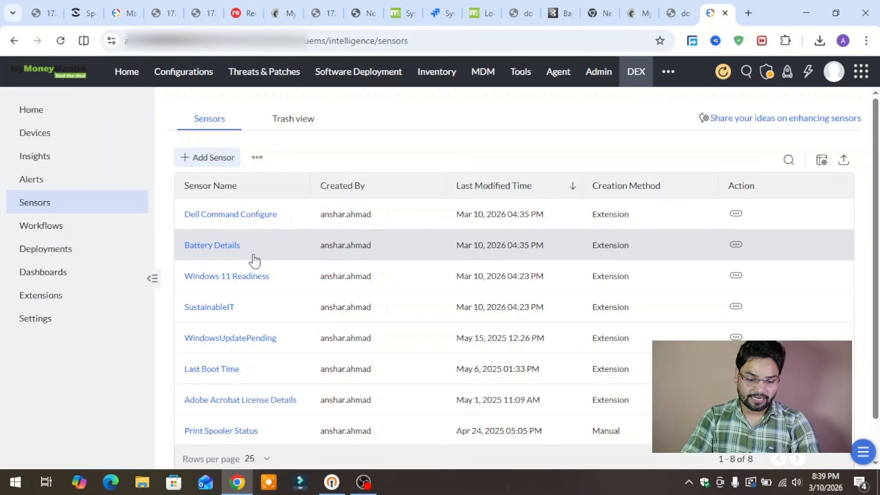
View the script of the Print Spooler Status sensor and close it
{"action": "scroll", "coordinate": [253, 259], "scroll_direction": "down", "scroll_amount": 1}
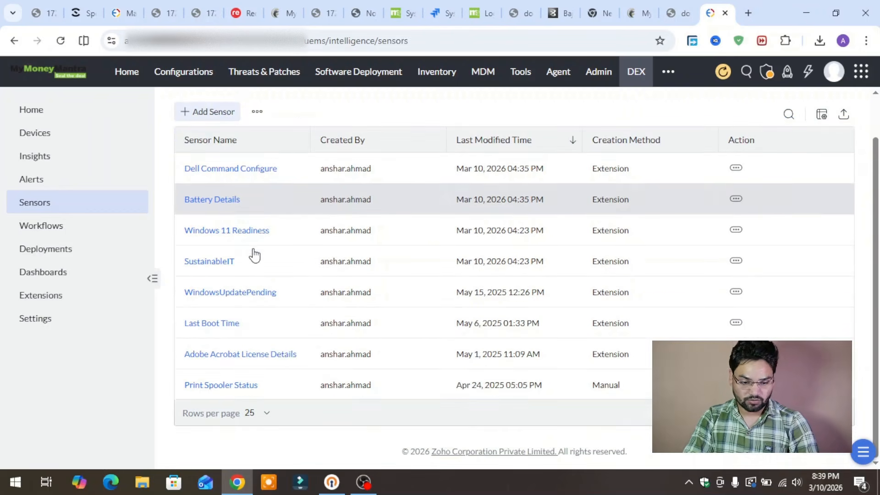
{"action": "left_click", "coordinate": [220, 387]}
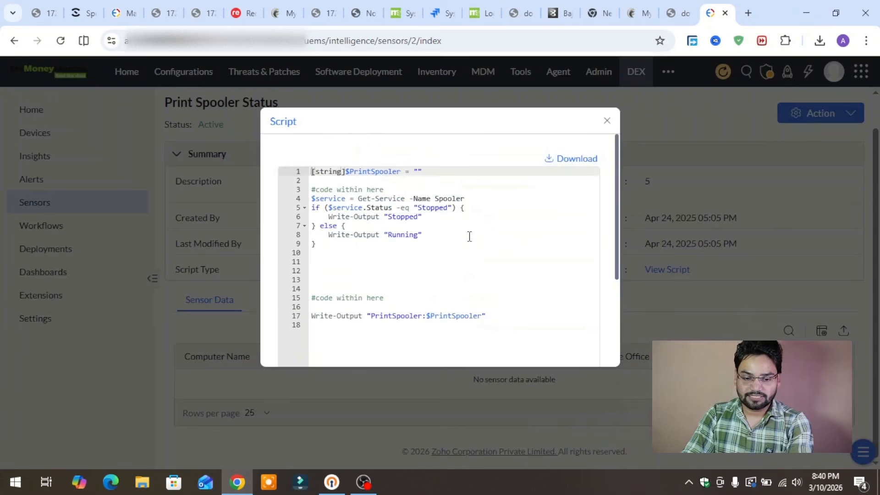
{"action": "scroll", "coordinate": [470, 237], "scroll_direction": "down", "scroll_amount": 3}
{"action": "scroll", "coordinate": [470, 236], "scroll_direction": "up", "scroll_amount": 3}
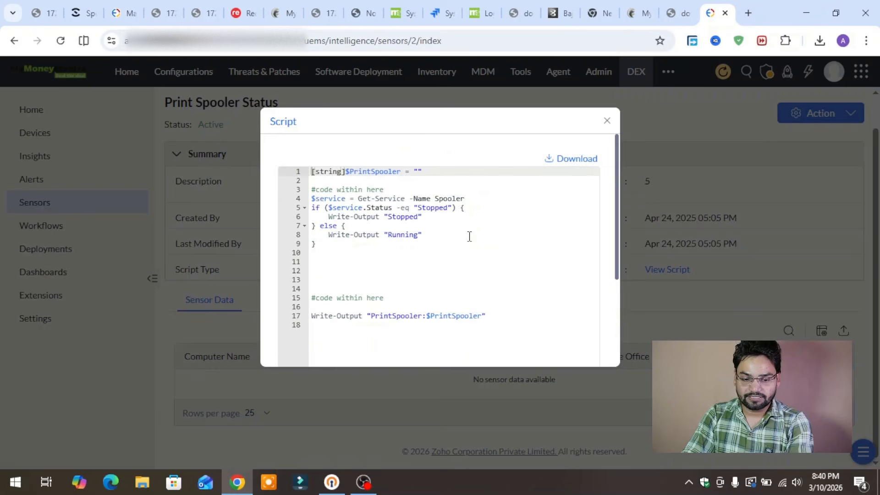
{"action": "left_click", "coordinate": [607, 120]}
Return to the sensor list to review it and open the workflows list
{"action": "left_click", "coordinate": [49, 205]}
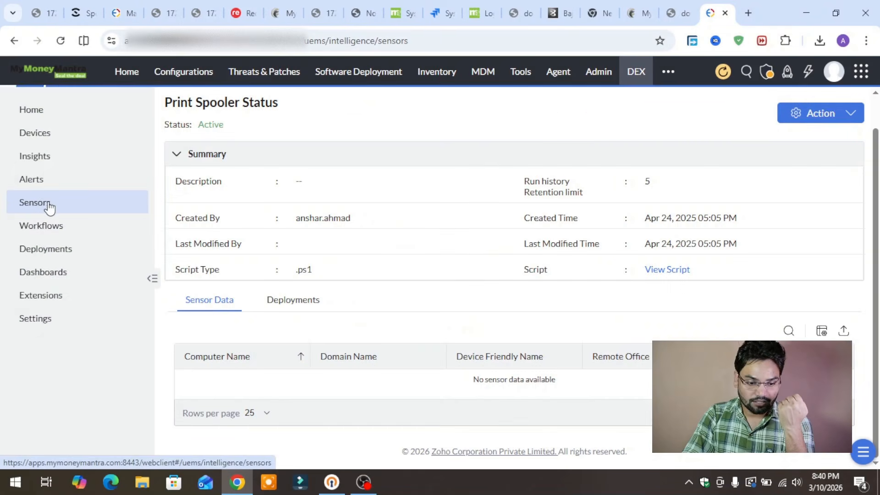
{"action": "scroll", "coordinate": [280, 270], "scroll_direction": "down", "scroll_amount": 1}
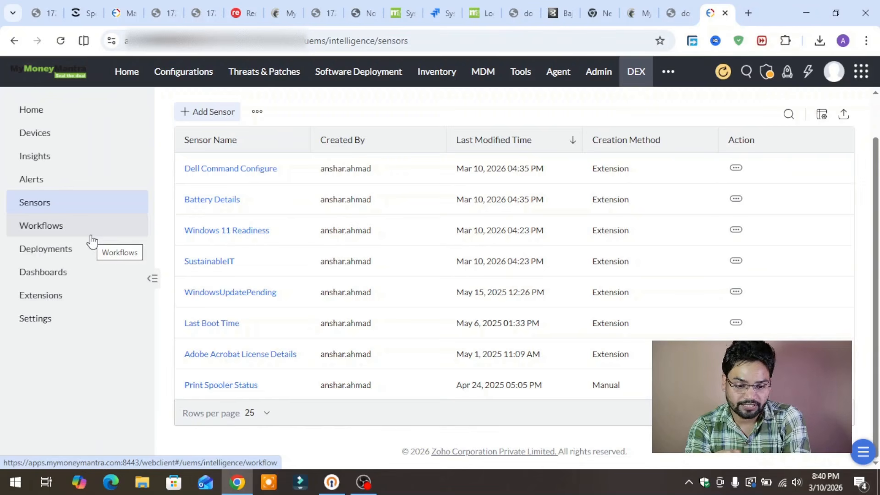
{"action": "left_click", "coordinate": [58, 228]}
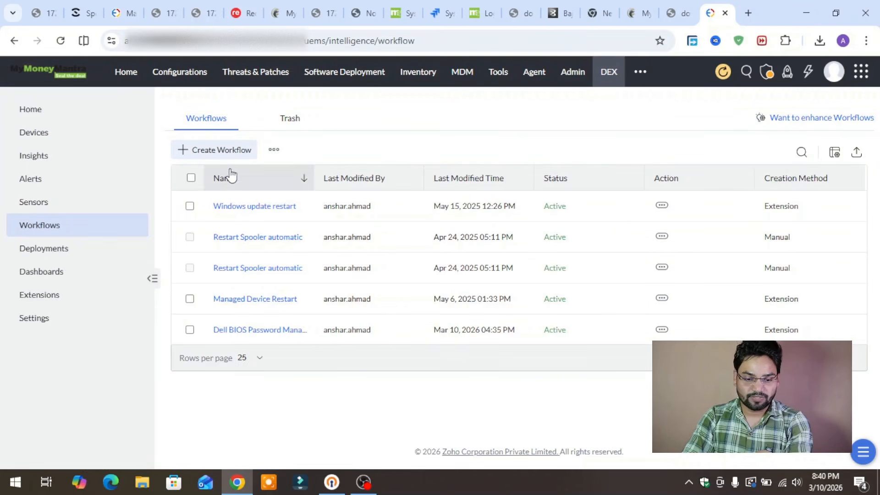
Start a new workflow with the description "wqiyeg", view the editor's building blocks, and go back without saving
{"action": "left_click", "coordinate": [222, 151]}
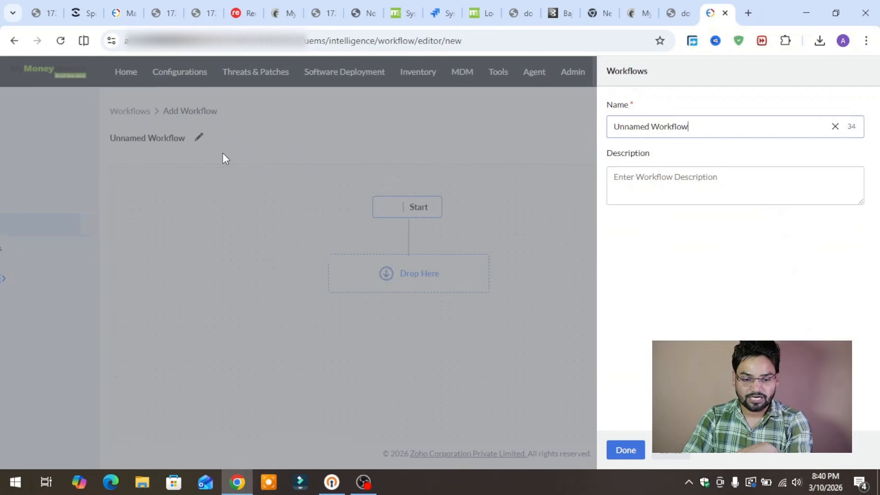
{"action": "left_click", "coordinate": [660, 184]}
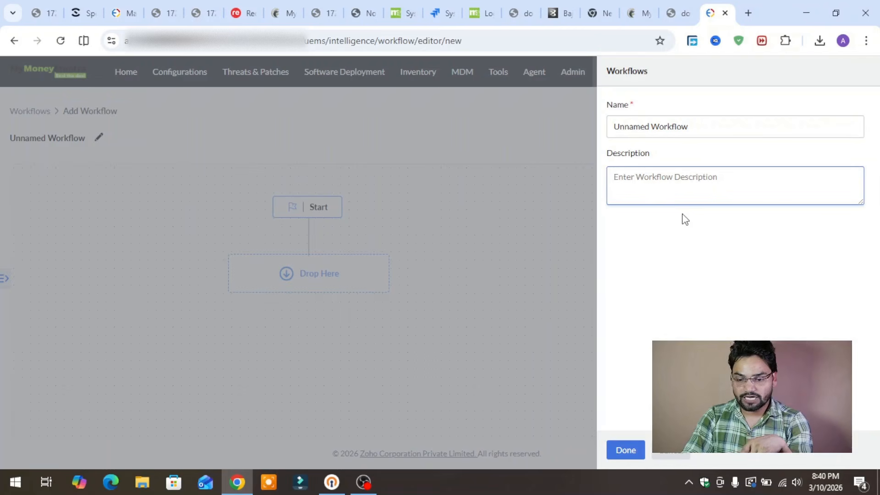
{"action": "type", "text": "wqiyeg"}
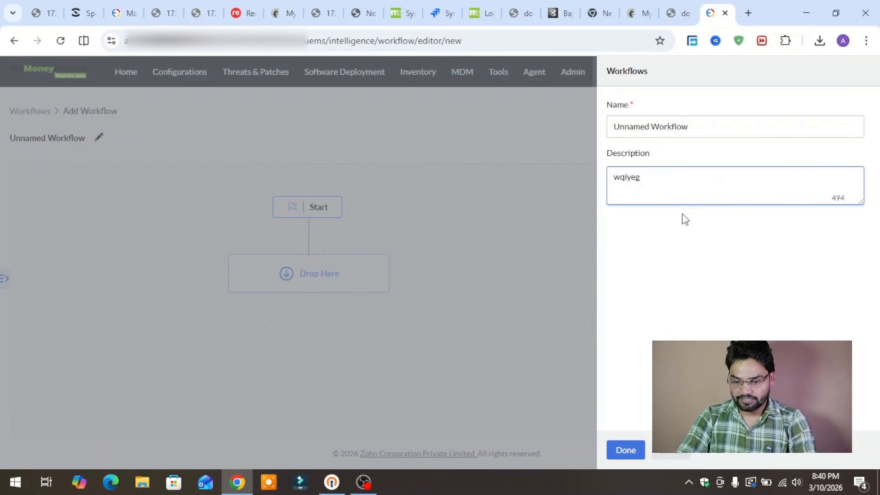
{"action": "left_click", "coordinate": [625, 450]}
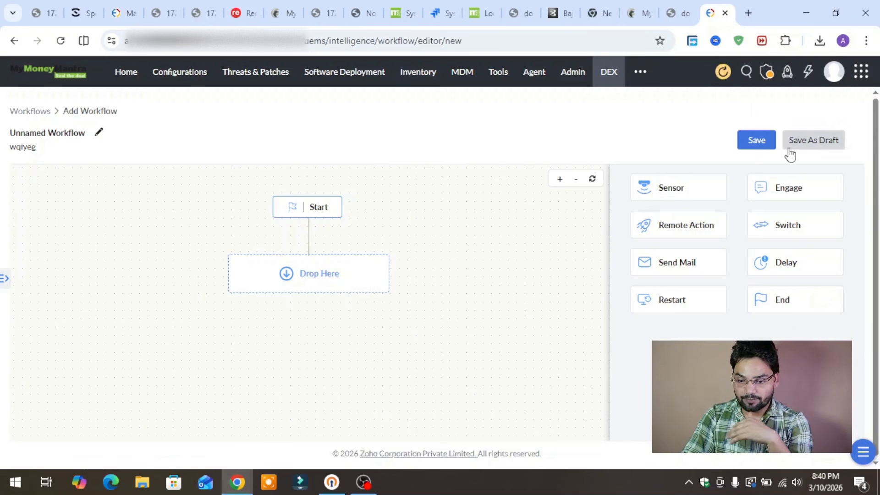
{"action": "left_click", "coordinate": [14, 41]}
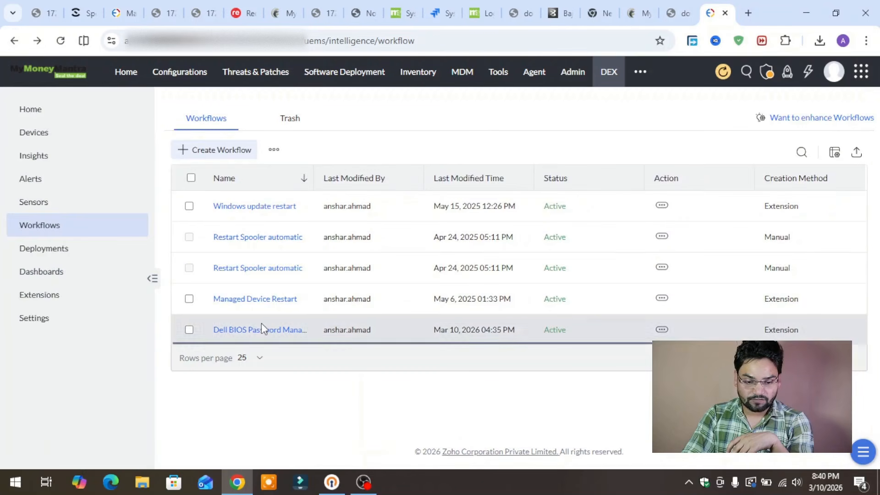
Open the Windows update restart workflow, examine its configured flow from start through all branches, and return to the workflows list
{"action": "left_click", "coordinate": [243, 212]}
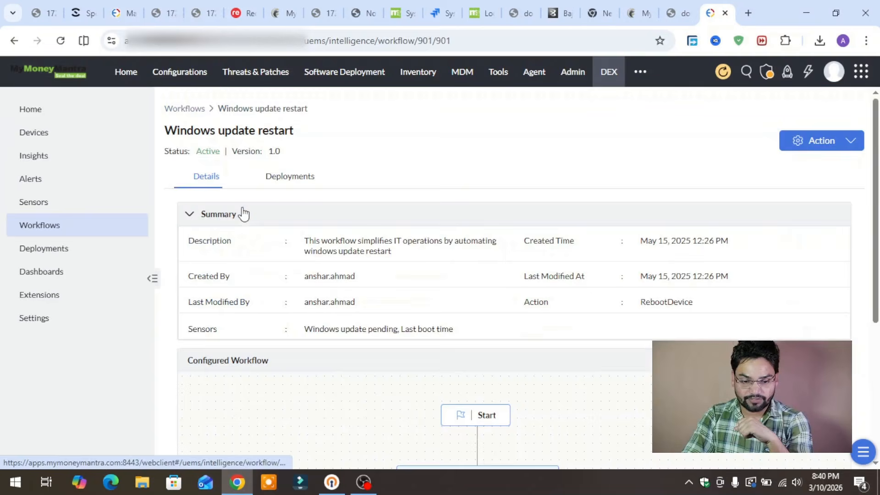
{"action": "scroll", "coordinate": [492, 243], "scroll_direction": "down", "scroll_amount": 5}
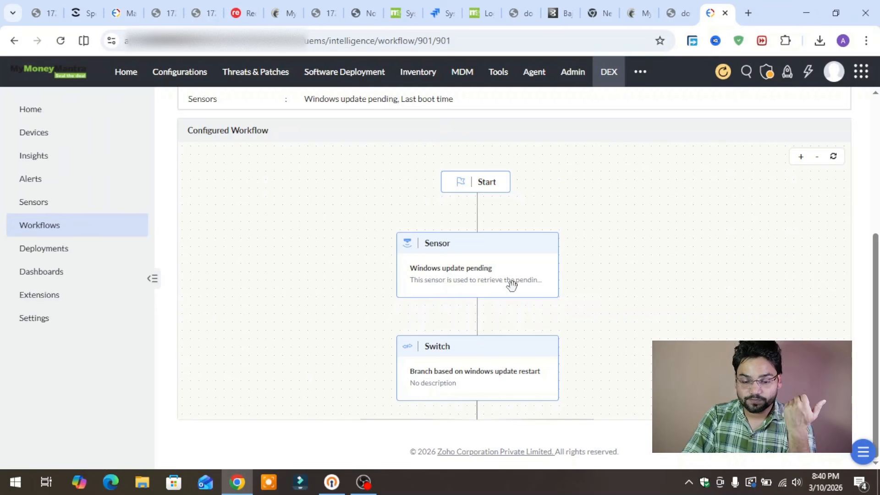
{"action": "scroll", "coordinate": [512, 285], "scroll_direction": "down", "scroll_amount": 2}
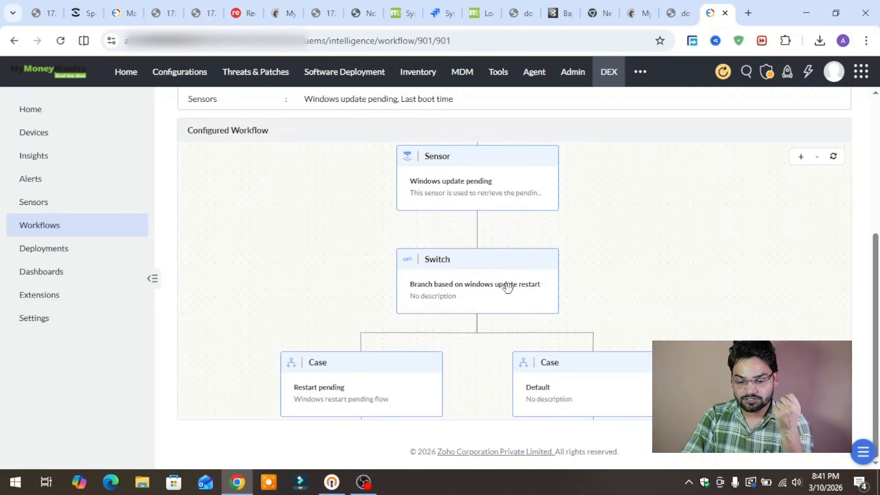
{"action": "scroll", "coordinate": [524, 289], "scroll_direction": "down", "scroll_amount": 2}
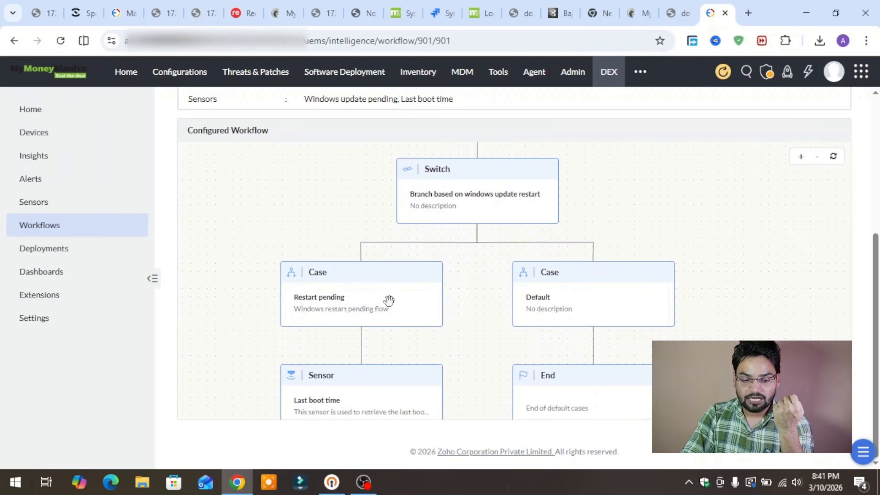
{"action": "scroll", "coordinate": [389, 300], "scroll_direction": "down", "scroll_amount": 1}
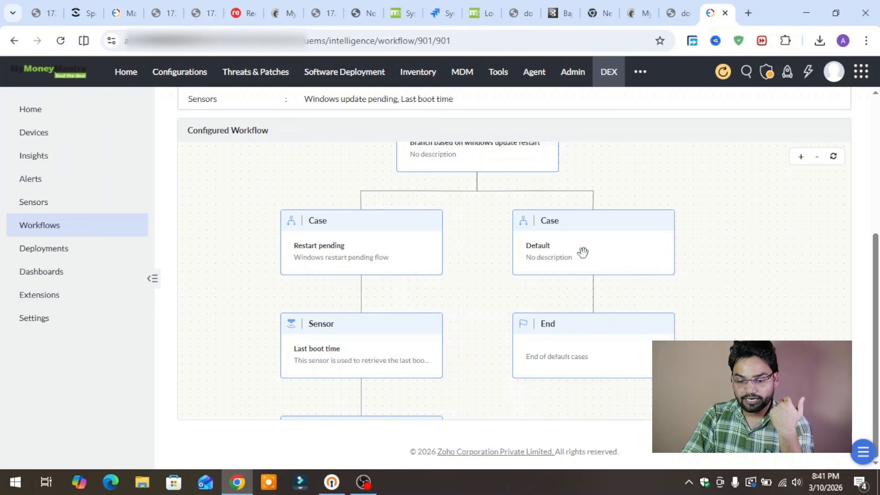
{"action": "scroll", "coordinate": [564, 346], "scroll_direction": "down", "scroll_amount": 1}
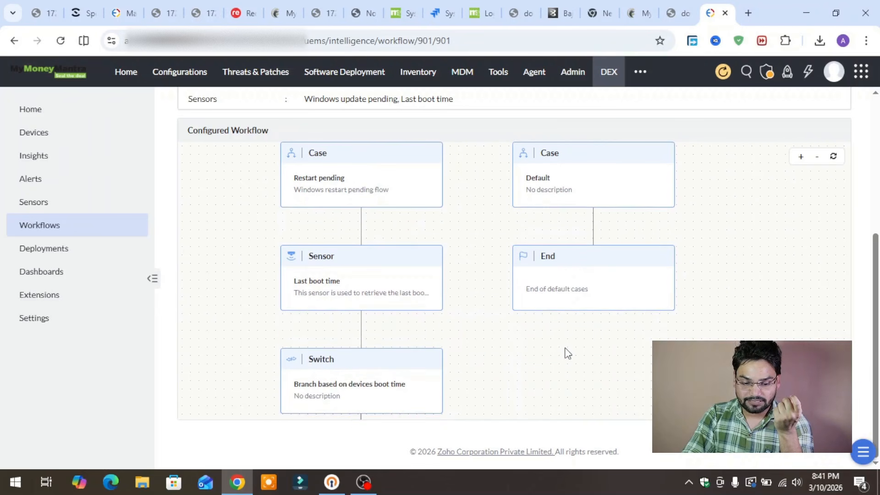
{"action": "scroll", "coordinate": [396, 381], "scroll_direction": "down", "scroll_amount": 1}
{"action": "scroll", "coordinate": [397, 381], "scroll_direction": "down", "scroll_amount": 1}
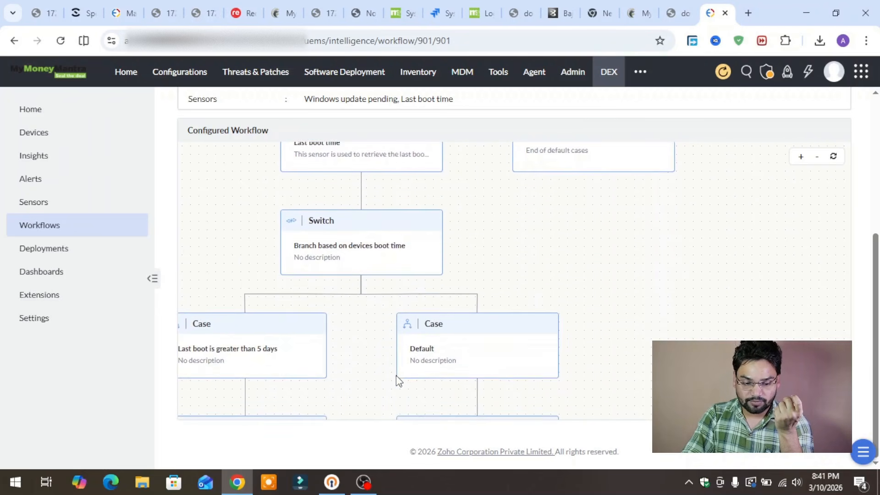
{"action": "scroll", "coordinate": [430, 334], "scroll_direction": "down", "scroll_amount": 1}
{"action": "scroll", "coordinate": [431, 334], "scroll_direction": "down", "scroll_amount": 5}
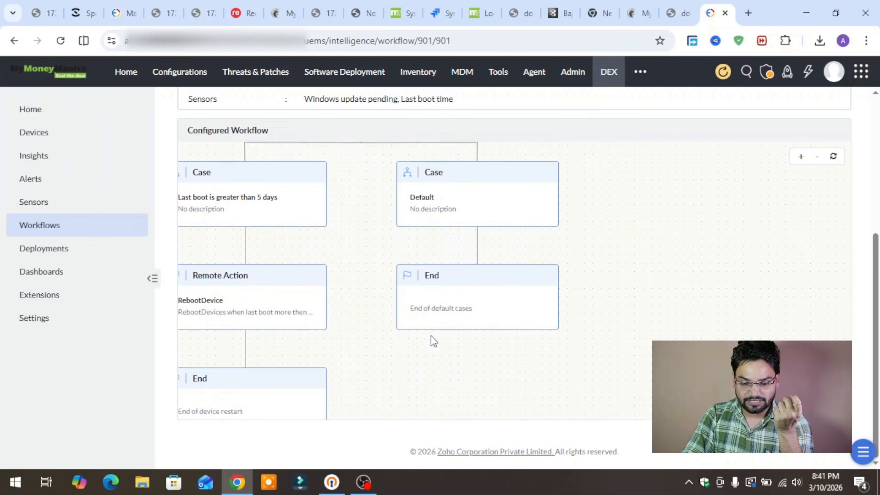
{"action": "scroll", "coordinate": [431, 336], "scroll_direction": "up", "scroll_amount": 5}
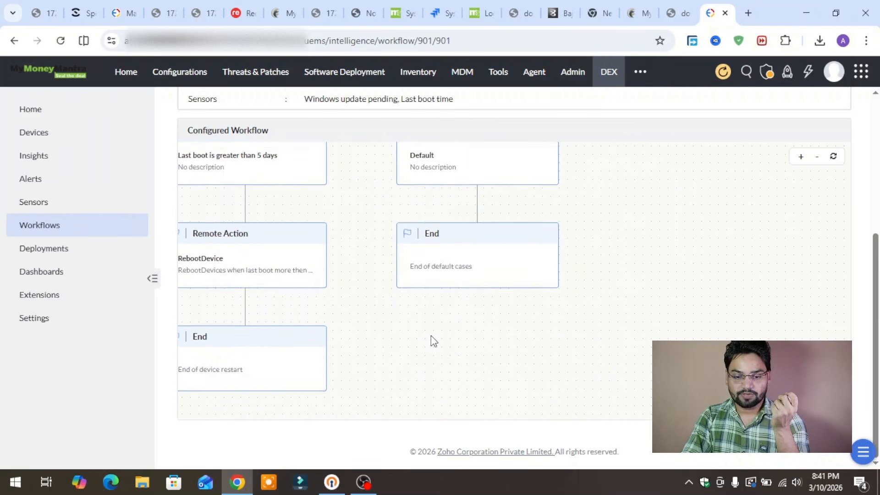
{"action": "scroll", "coordinate": [431, 334], "scroll_direction": "up", "scroll_amount": 8}
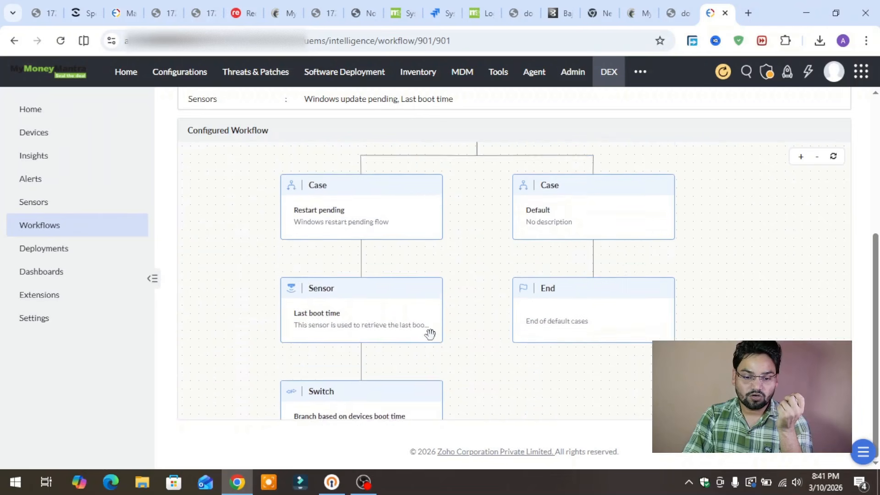
{"action": "left_click", "coordinate": [50, 226]}
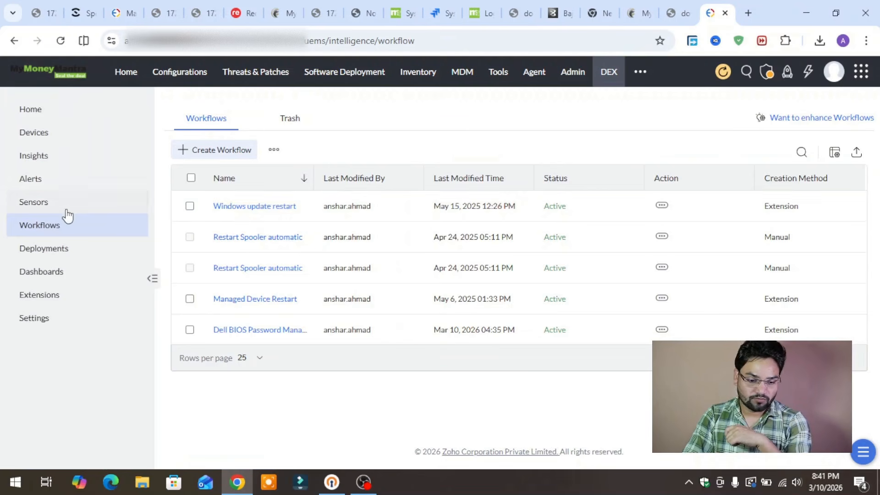
Open the deployments list, view the test deployment's summary and workflows, and return to the list
{"action": "left_click", "coordinate": [44, 251]}
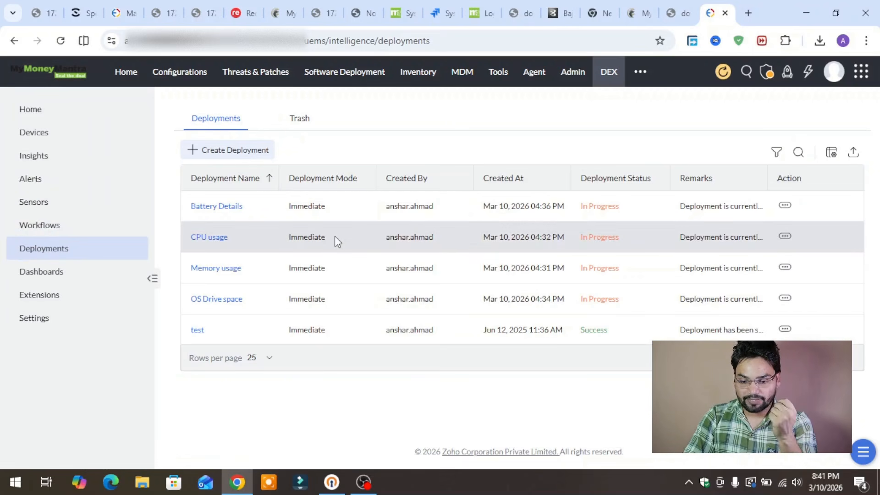
{"action": "left_click", "coordinate": [194, 331]}
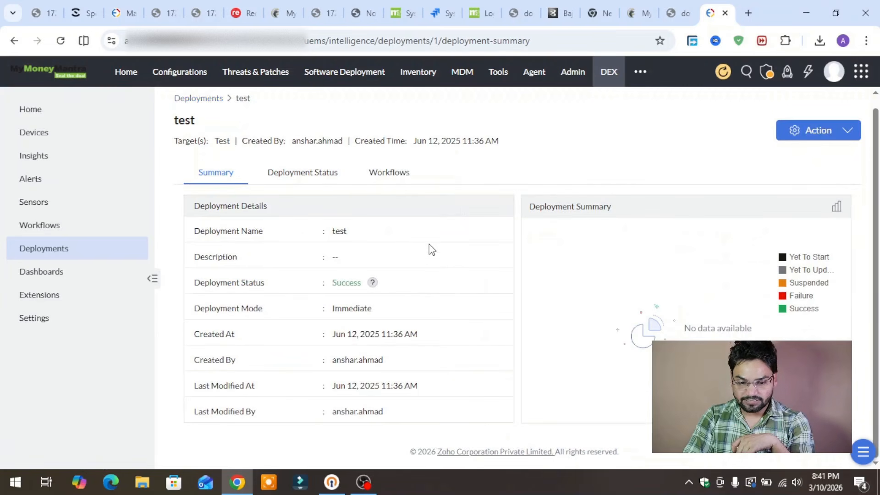
{"action": "scroll", "coordinate": [431, 250], "scroll_direction": "up", "scroll_amount": 1}
{"action": "left_click", "coordinate": [389, 182]}
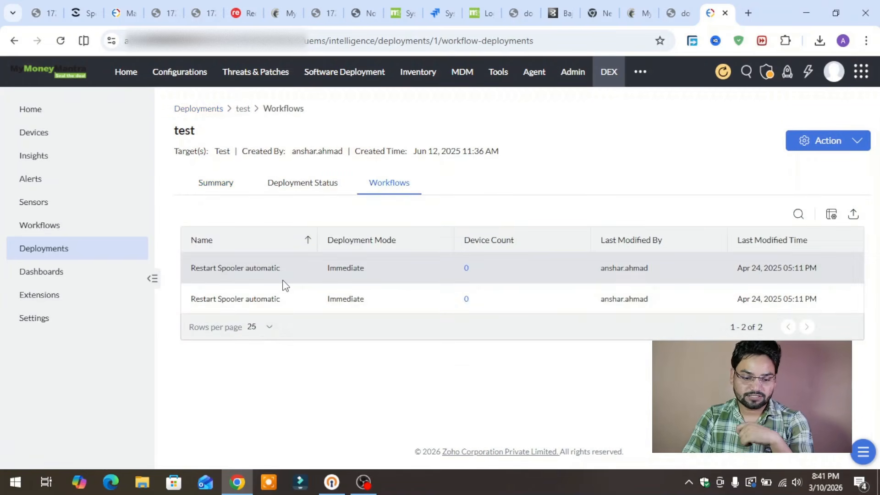
{"action": "left_click", "coordinate": [46, 250]}
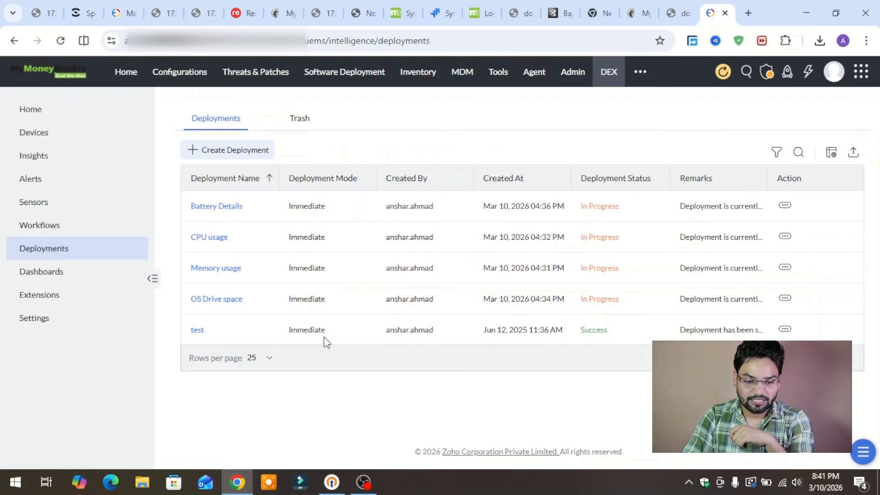
Review the Battery Details deployment's summary, deployment status and sensors, and open the sensor's per-device results
{"action": "left_click", "coordinate": [210, 207]}
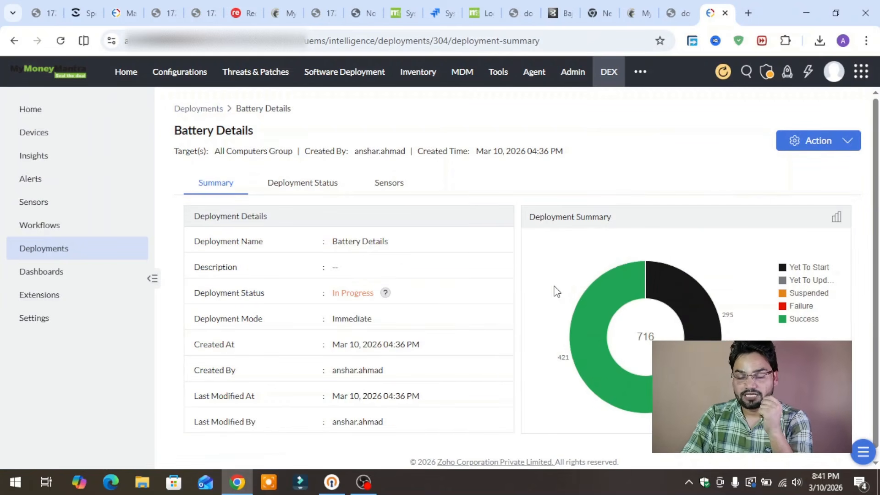
{"action": "left_click", "coordinate": [316, 188]}
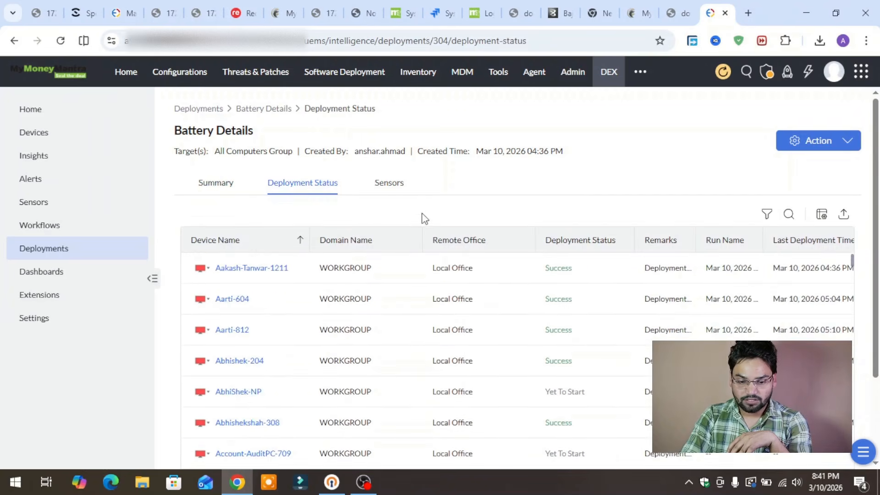
{"action": "left_click", "coordinate": [386, 188]}
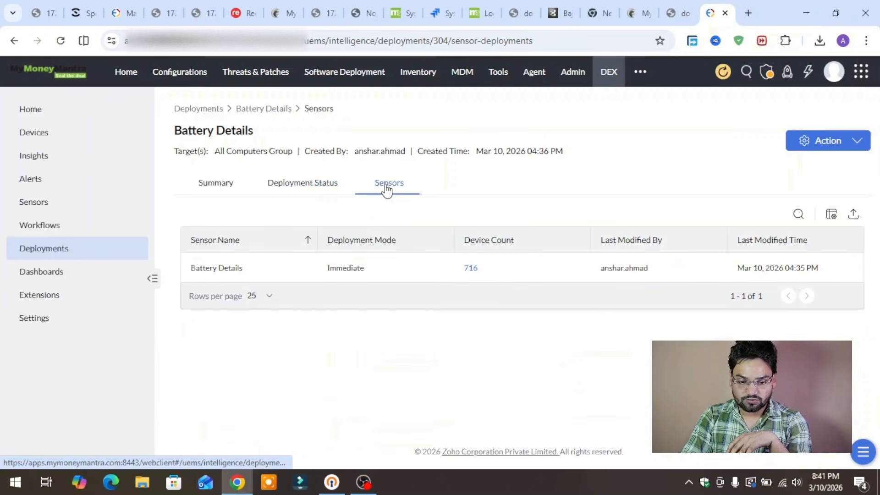
{"action": "left_click", "coordinate": [475, 273]}
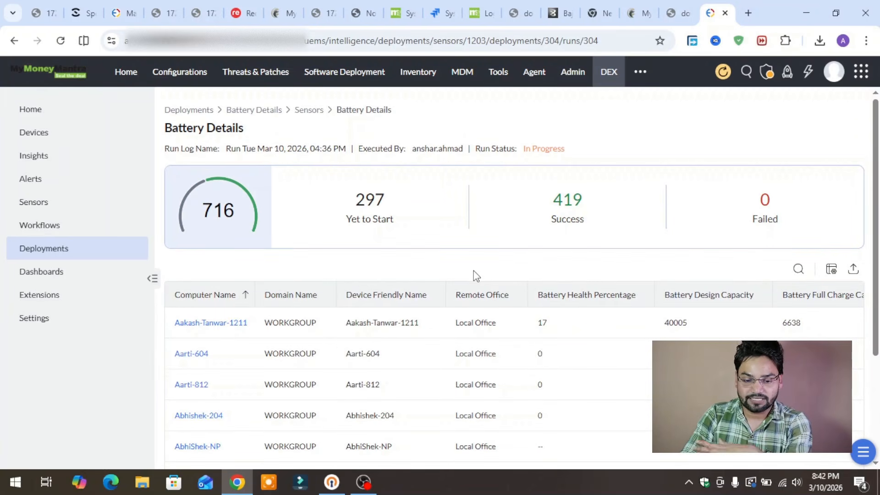
{"action": "scroll", "coordinate": [477, 275], "scroll_direction": "down", "scroll_amount": 4}
{"action": "scroll", "coordinate": [476, 275], "scroll_direction": "up", "scroll_amount": 2}
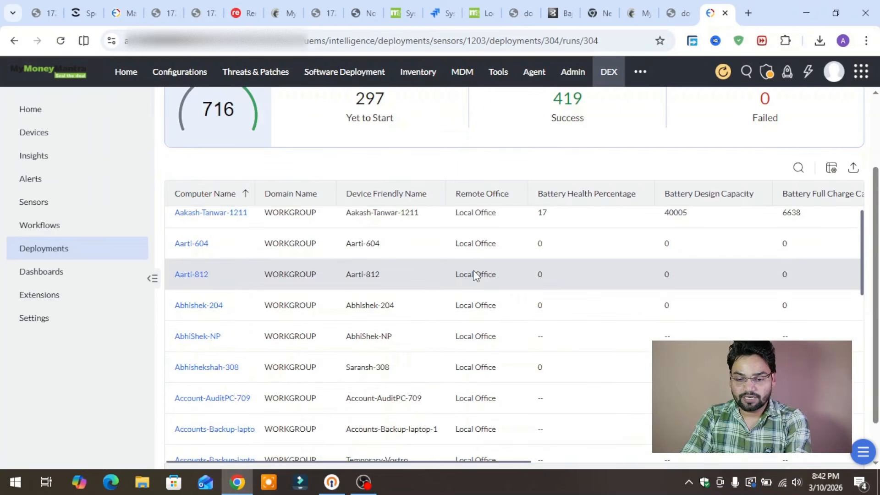
Sort the device results by Battery Health Percentage in descending order and look over the devices with the highest values
{"action": "left_click", "coordinate": [572, 198]}
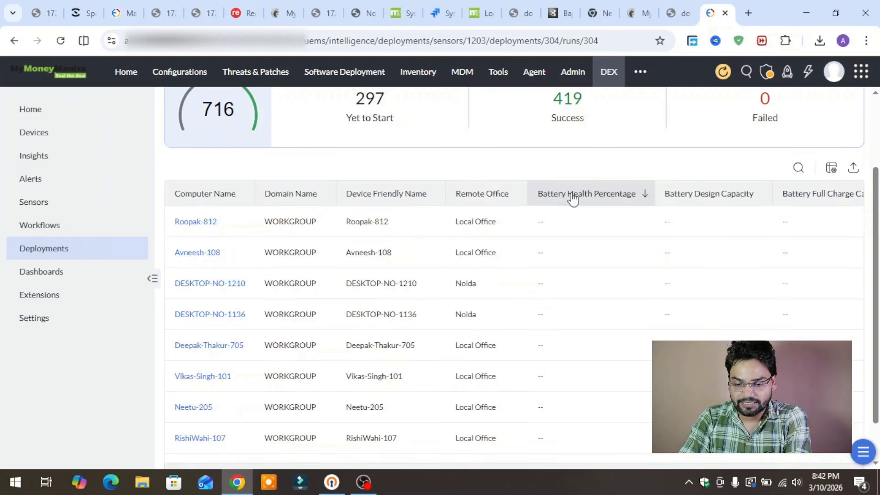
{"action": "left_click", "coordinate": [560, 200]}
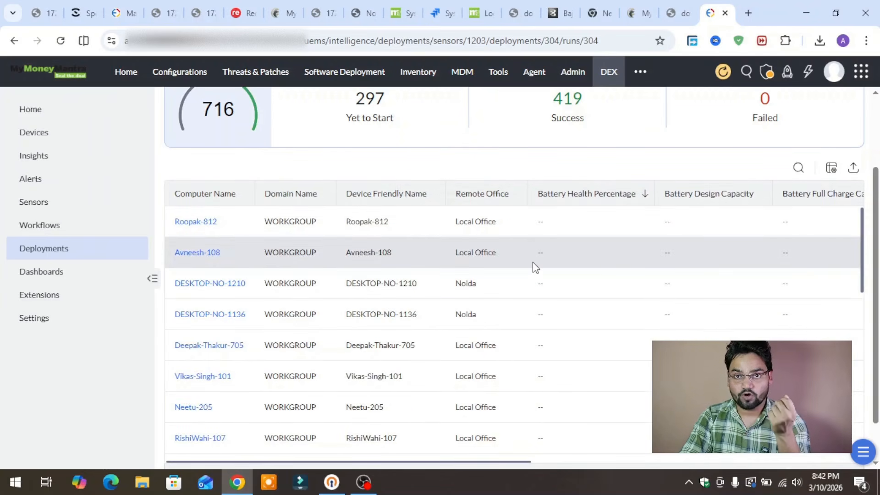
{"action": "scroll", "coordinate": [532, 262], "scroll_direction": "down", "scroll_amount": 10}
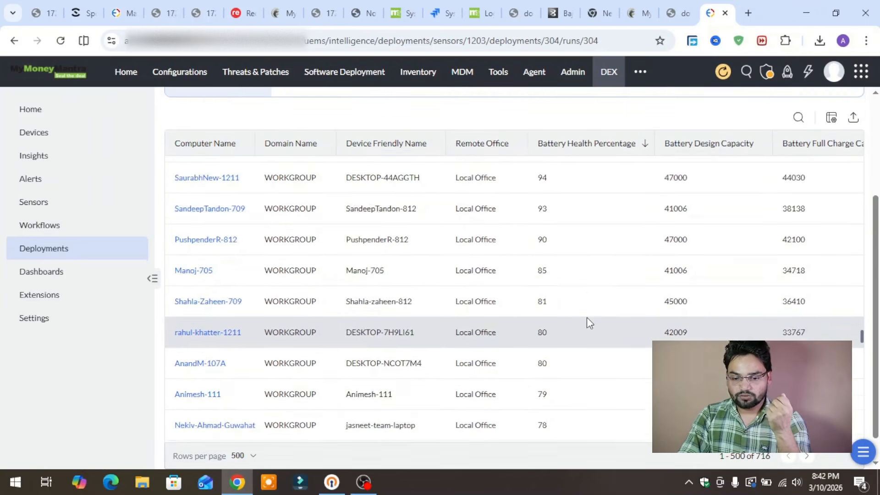
{"action": "scroll", "coordinate": [587, 317], "scroll_direction": "up", "scroll_amount": 5}
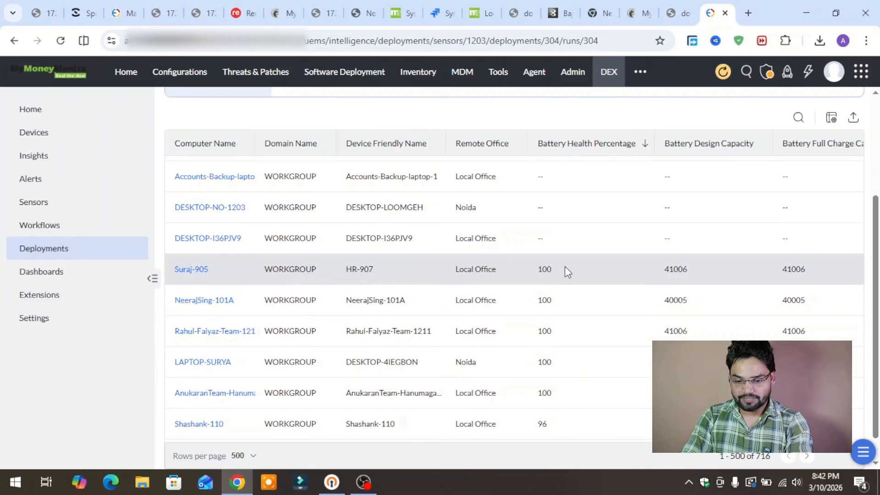
{"action": "left_click_drag", "start_coordinate": [540, 270], "coordinate": [539, 270]}
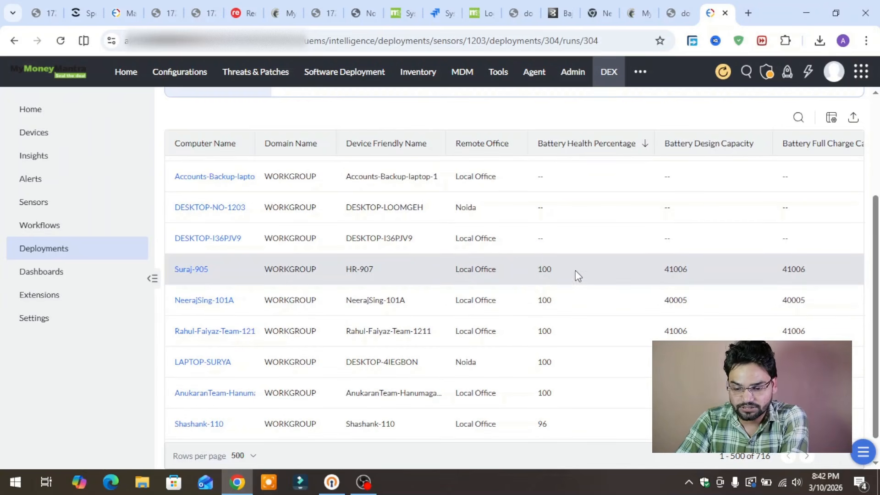
{"action": "left_click_drag", "start_coordinate": [576, 272], "coordinate": [541, 276]}
{"action": "left_click", "coordinate": [540, 274]}
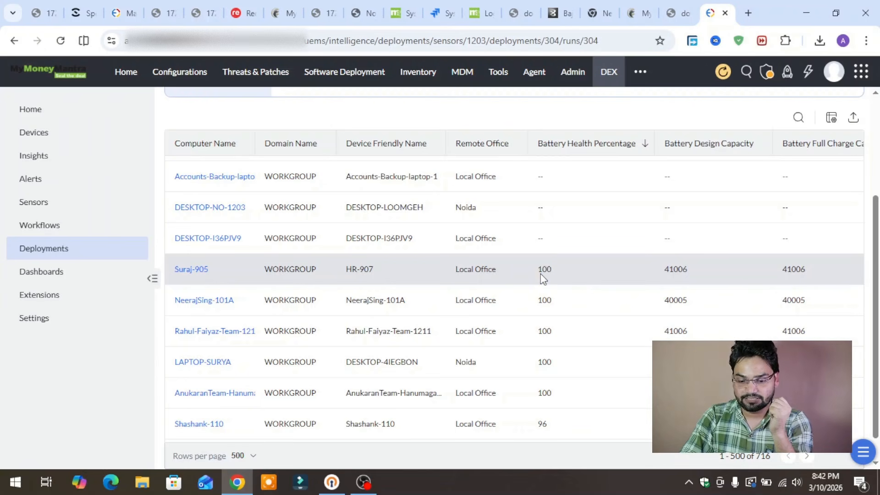
Examine the devices with the lowest battery health, including their battery, manufacturer, model and execution status columns
{"action": "scroll", "coordinate": [540, 274], "scroll_direction": "down", "scroll_amount": 4}
{"action": "scroll", "coordinate": [543, 262], "scroll_direction": "down", "scroll_amount": 20}
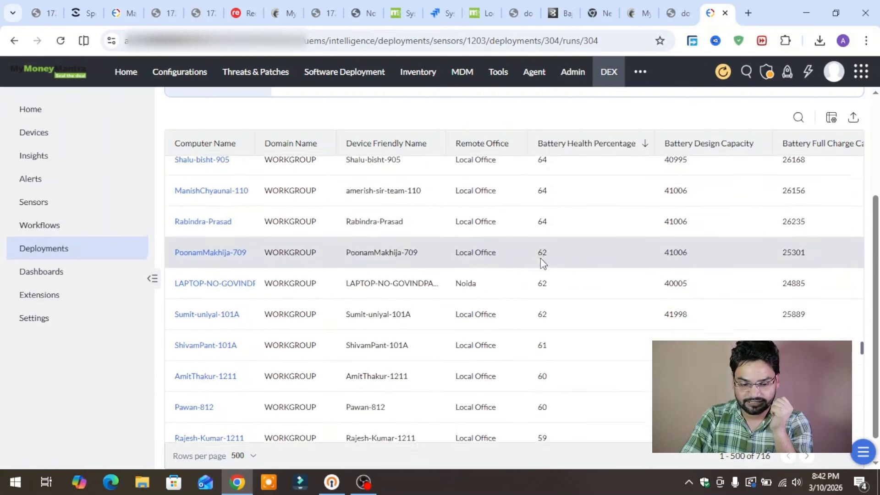
{"action": "scroll", "coordinate": [541, 259], "scroll_direction": "down", "scroll_amount": 3}
{"action": "scroll", "coordinate": [541, 257], "scroll_direction": "up", "scroll_amount": 7}
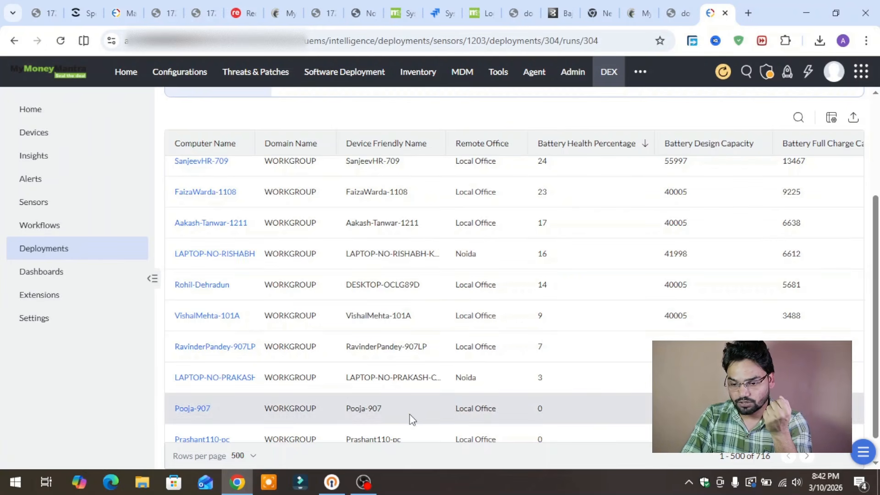
{"action": "scroll", "coordinate": [546, 397], "scroll_direction": "right", "scroll_amount": 6}
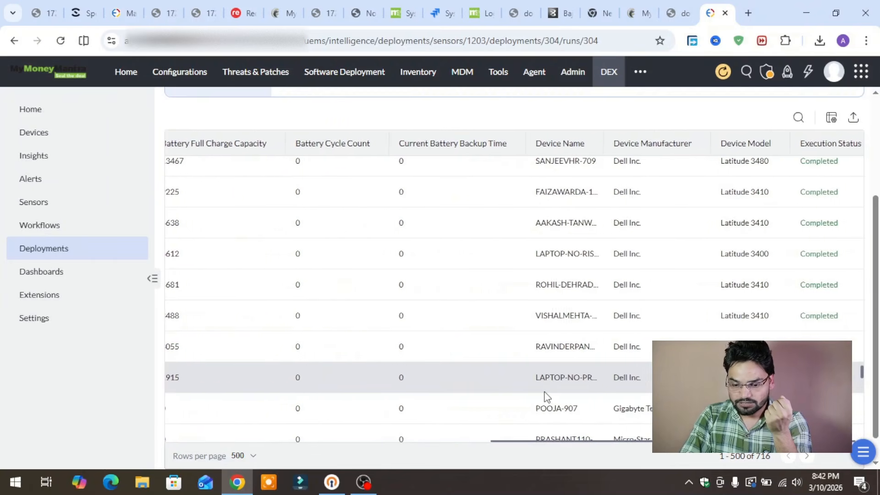
{"action": "scroll", "coordinate": [546, 397], "scroll_direction": "left", "scroll_amount": 6}
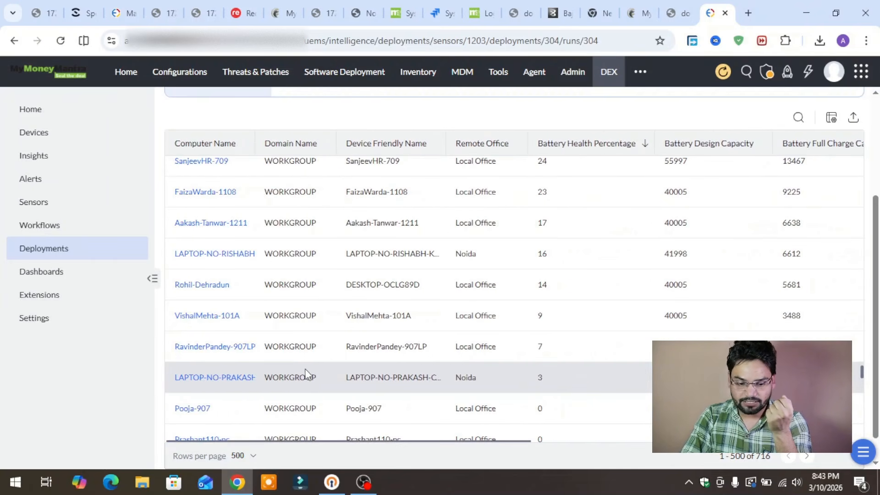
Open the details of the device with 9 percent battery health and examine its performance, reliability, stability and responsiveness metrics
{"action": "left_click", "coordinate": [216, 315]}
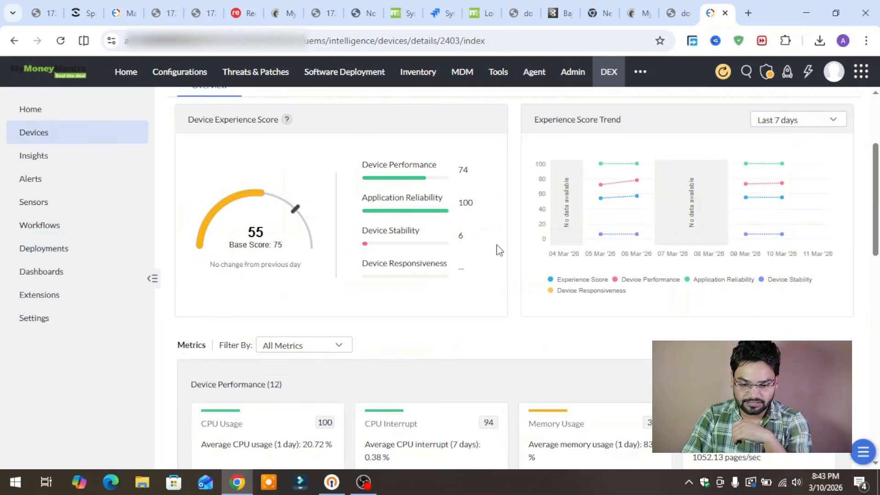
{"action": "scroll", "coordinate": [498, 250], "scroll_direction": "down", "scroll_amount": 3}
{"action": "scroll", "coordinate": [497, 248], "scroll_direction": "down", "scroll_amount": 8}
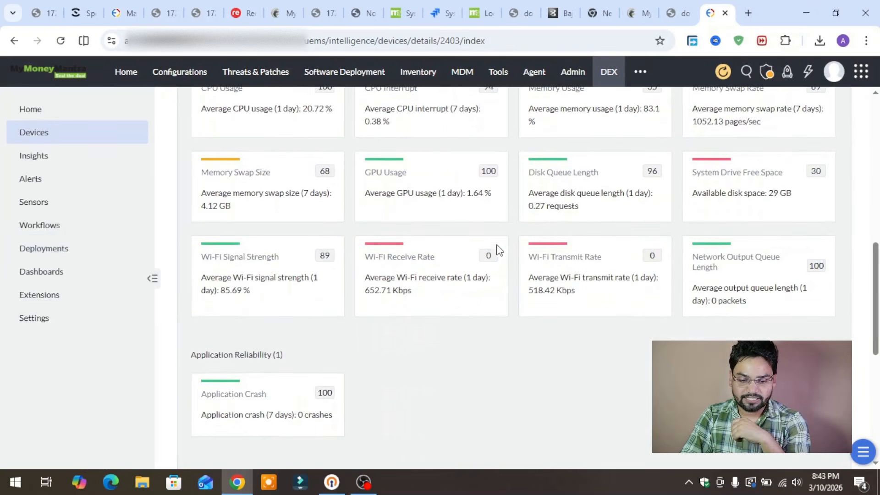
{"action": "scroll", "coordinate": [498, 251], "scroll_direction": "down", "scroll_amount": 3}
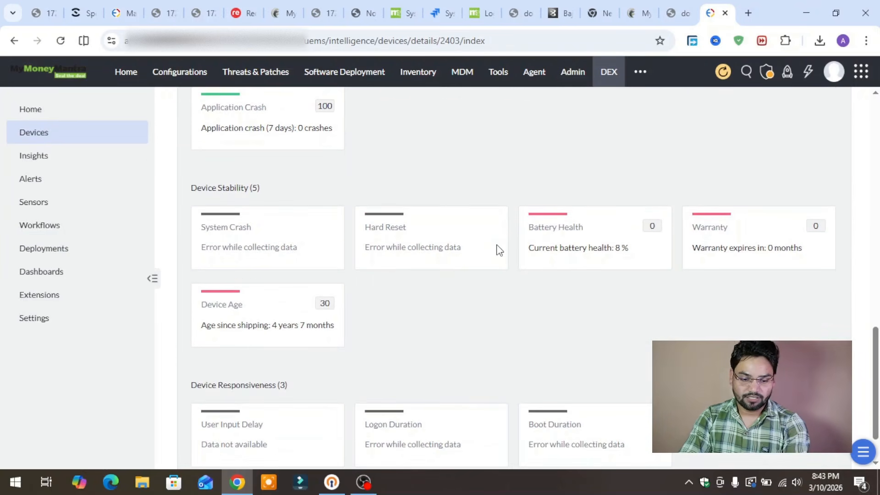
{"action": "scroll", "coordinate": [500, 250], "scroll_direction": "down", "scroll_amount": 2}
{"action": "scroll", "coordinate": [499, 251], "scroll_direction": "up", "scroll_amount": 1}
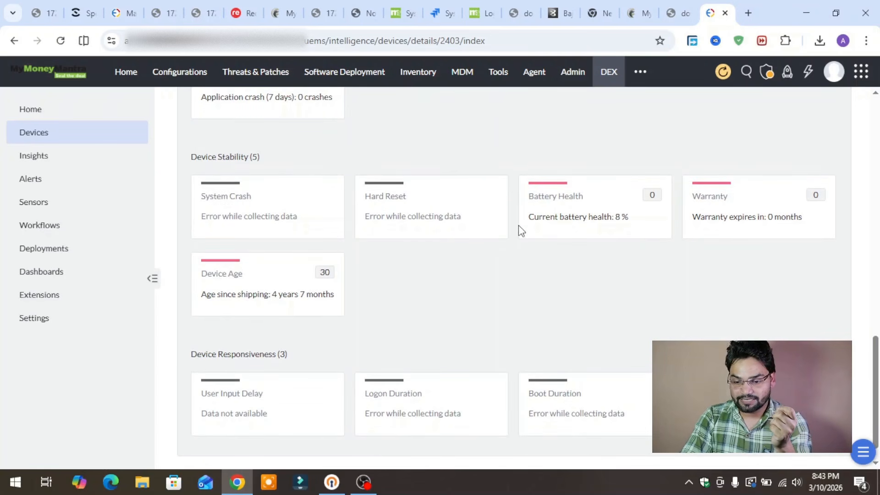
{"action": "scroll", "coordinate": [518, 224], "scroll_direction": "up", "scroll_amount": 10}
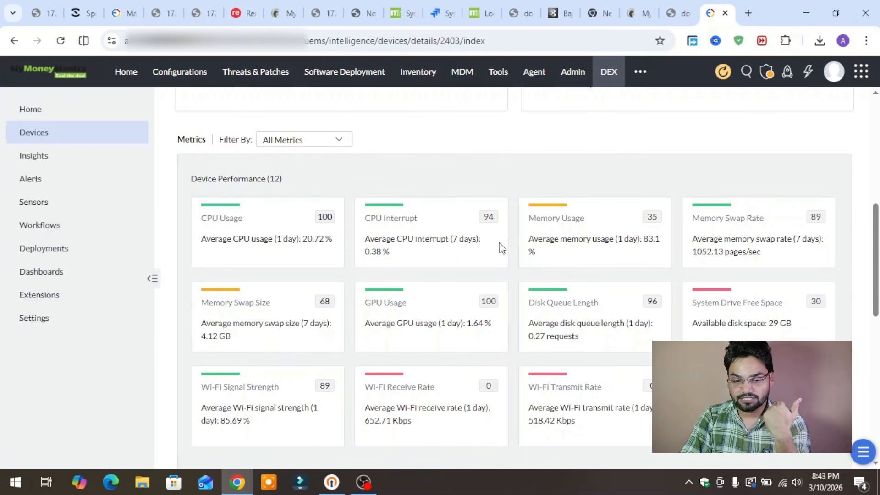
Go to the deployments list, open the new deployment form and look over its name, resource, target and deployment mode fields
{"action": "scroll", "coordinate": [499, 243], "scroll_direction": "up", "scroll_amount": 8}
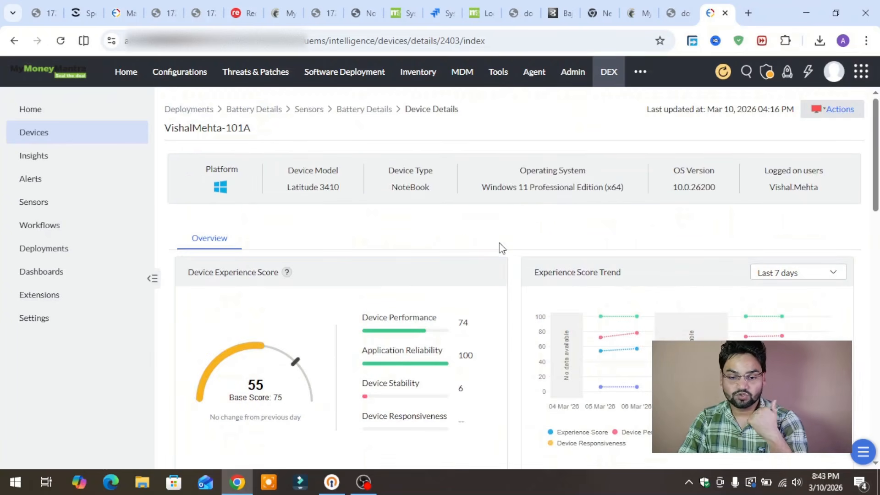
{"action": "left_click", "coordinate": [57, 275]}
{"action": "left_click", "coordinate": [43, 248]}
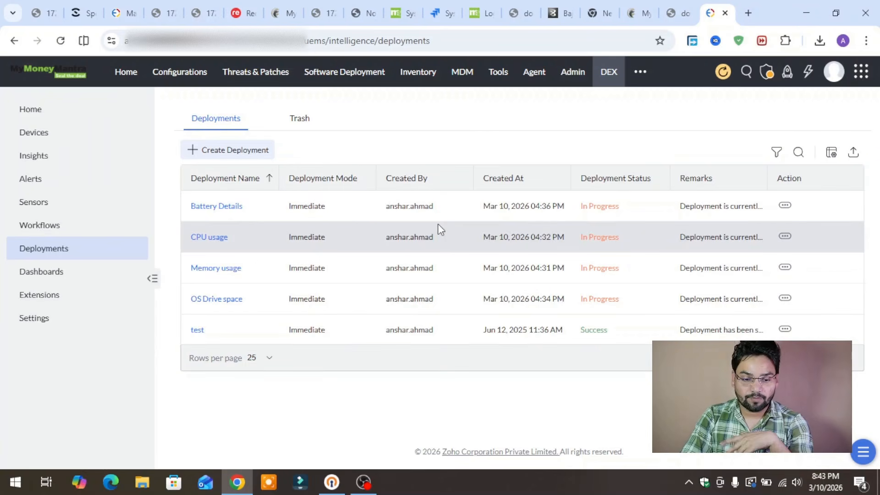
{"action": "left_click", "coordinate": [239, 150]}
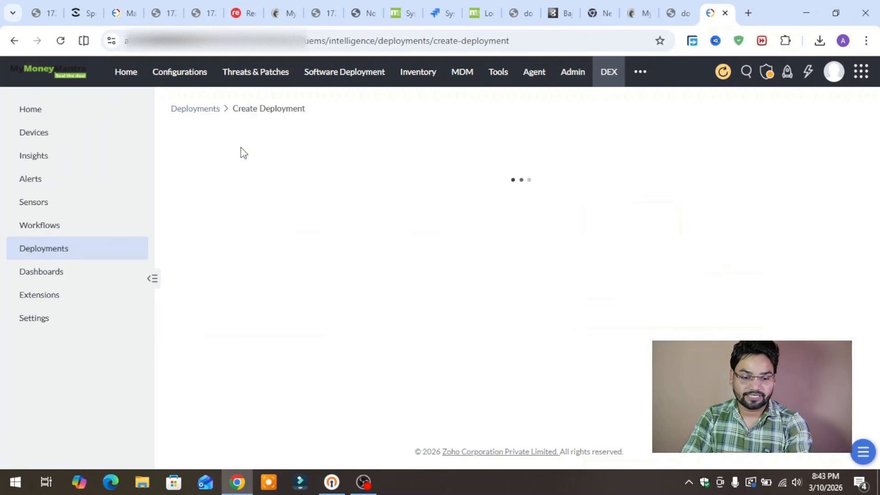
{"action": "scroll", "coordinate": [520, 253], "scroll_direction": "down", "scroll_amount": 2}
{"action": "scroll", "coordinate": [520, 252], "scroll_direction": "up", "scroll_amount": 2}
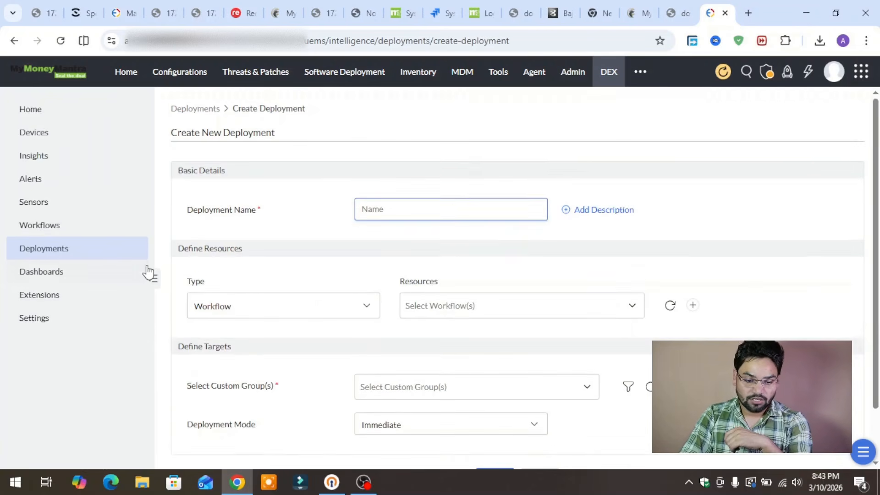
Go to the dashboards list, look through the pre-built dashboards available from extensions, and close the library
{"action": "left_click", "coordinate": [64, 252]}
{"action": "left_click", "coordinate": [56, 280]}
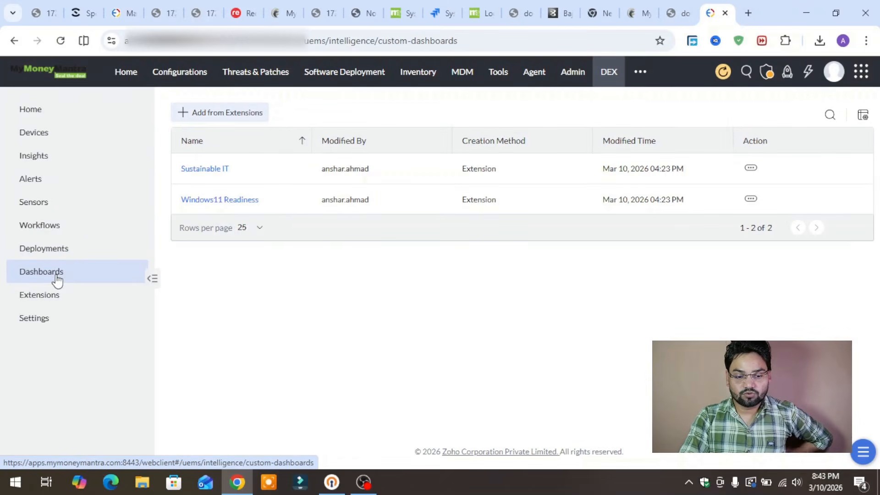
{"action": "left_click", "coordinate": [223, 114]}
{"action": "key", "text": "Escape"}
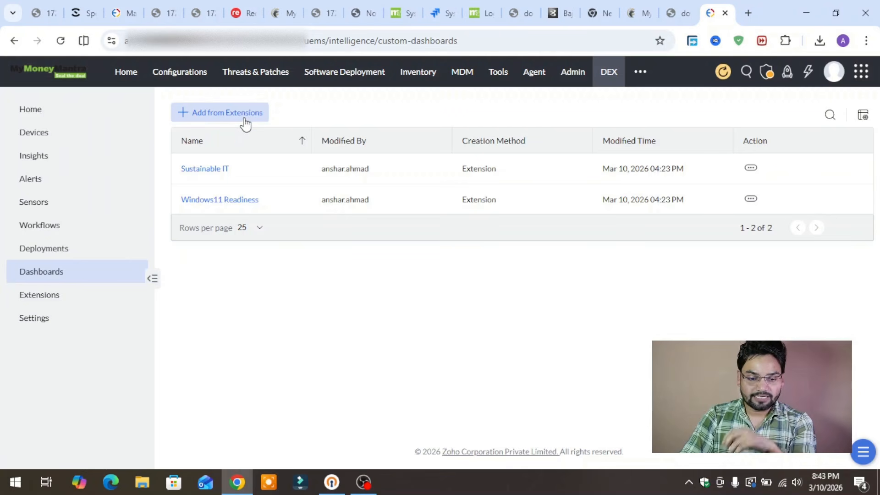
{"action": "left_click", "coordinate": [217, 116]}
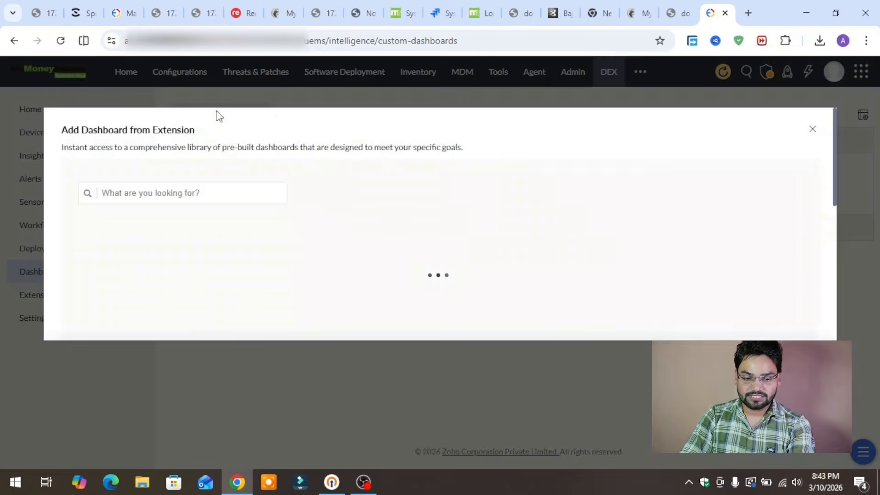
{"action": "scroll", "coordinate": [360, 204], "scroll_direction": "down", "scroll_amount": 3}
{"action": "scroll", "coordinate": [361, 202], "scroll_direction": "up", "scroll_amount": 2}
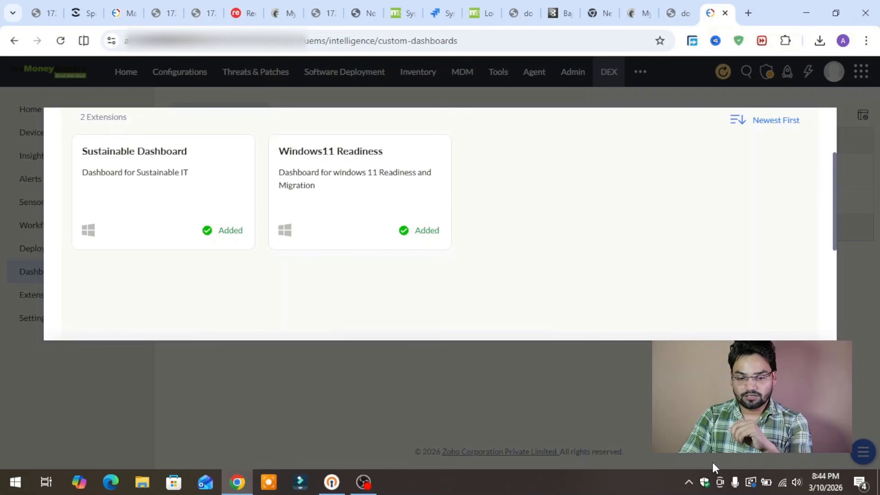
{"action": "left_click", "coordinate": [486, 411]}
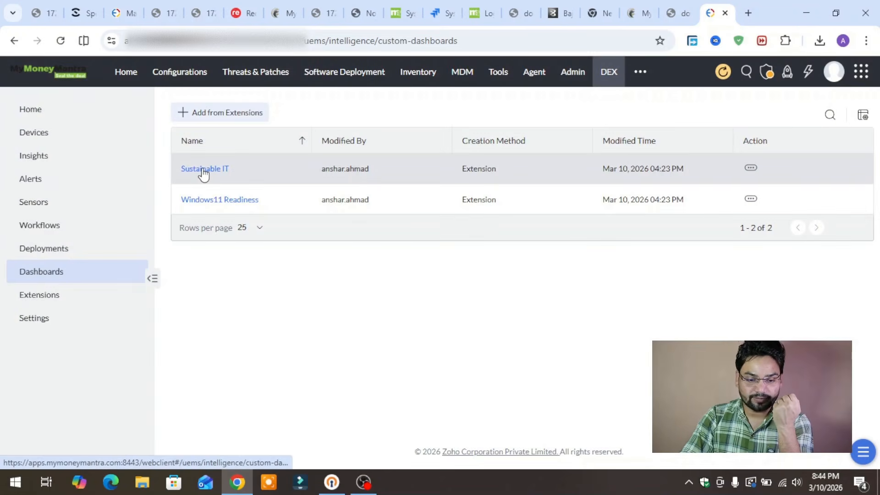
Open the Sustainable IT dashboard and examine its power consumption, carbon emission and device count widgets
{"action": "left_click", "coordinate": [204, 169]}
{"action": "scroll", "coordinate": [486, 242], "scroll_direction": "down", "scroll_amount": 1}
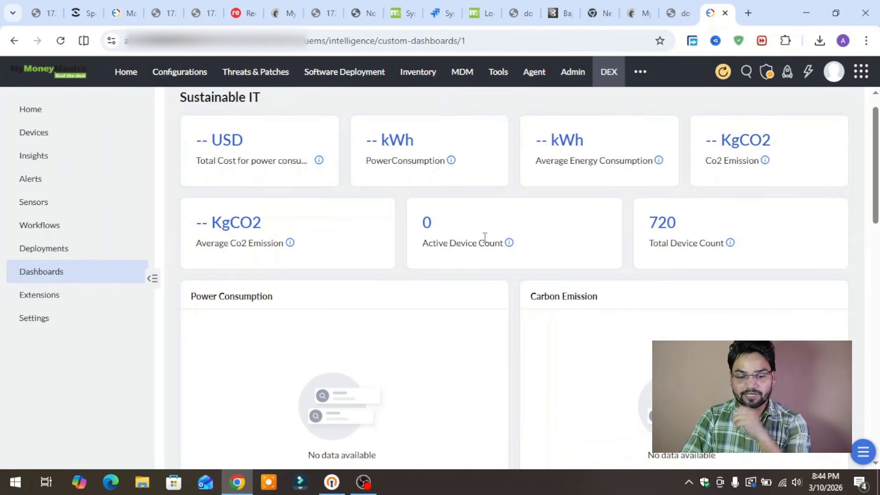
{"action": "scroll", "coordinate": [485, 242], "scroll_direction": "down", "scroll_amount": 3}
{"action": "scroll", "coordinate": [487, 243], "scroll_direction": "up", "scroll_amount": 4}
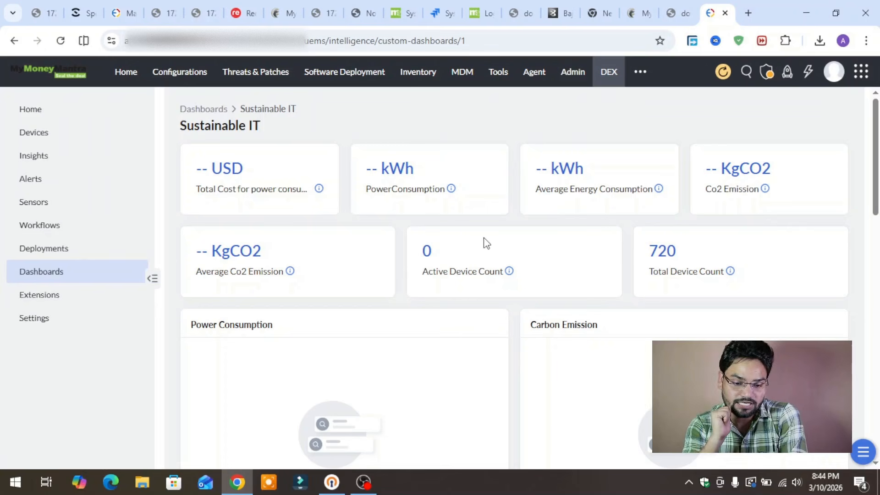
{"action": "scroll", "coordinate": [421, 273], "scroll_direction": "down", "scroll_amount": 10}
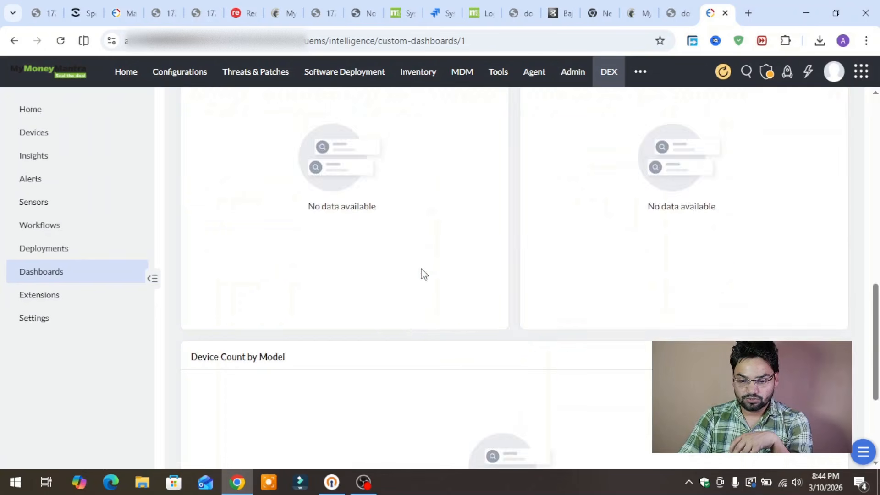
{"action": "scroll", "coordinate": [422, 273], "scroll_direction": "up", "scroll_amount": 10}
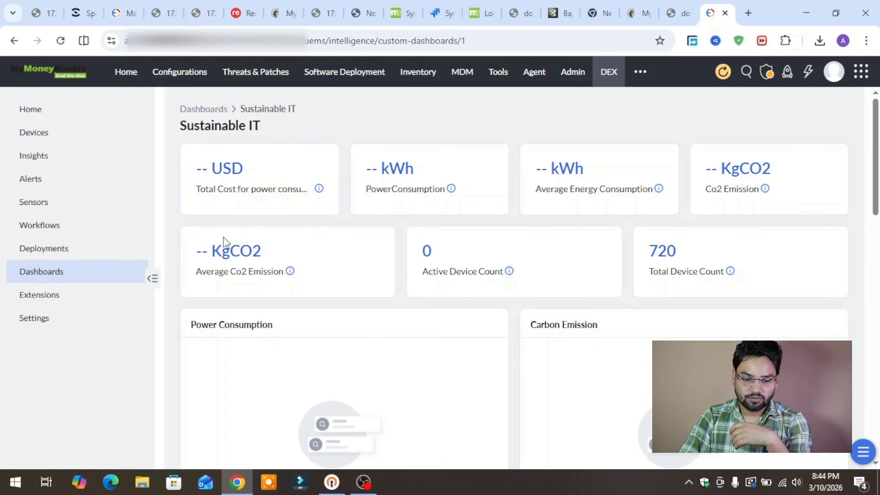
Open the Windows11 Readiness dashboard and examine its device eligibility cards, capability trends, hardware failure cards and readiness table
{"action": "left_click", "coordinate": [48, 281]}
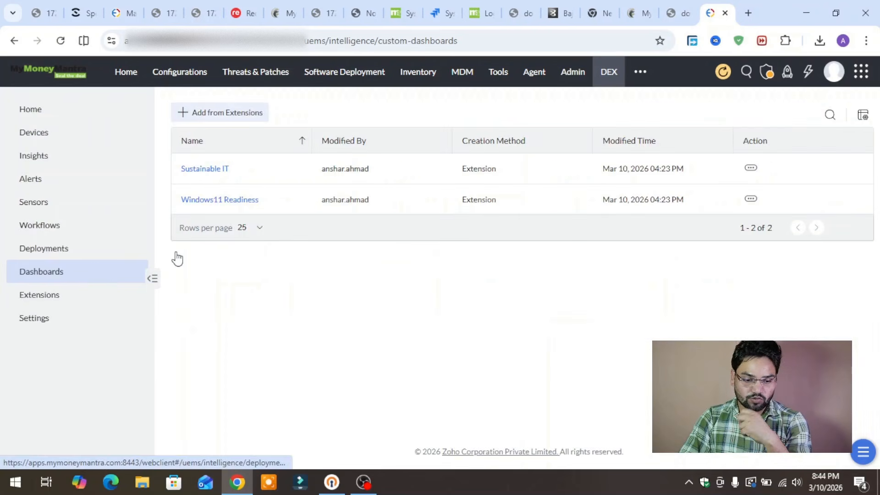
{"action": "left_click", "coordinate": [214, 201]}
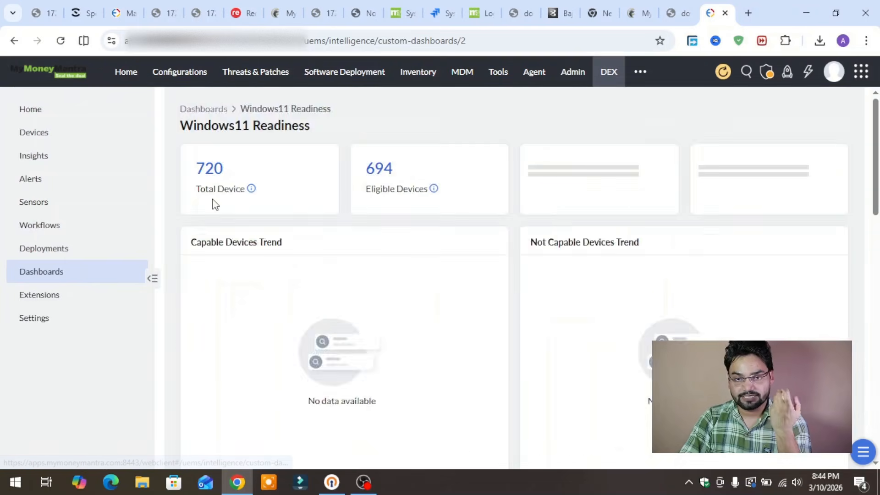
{"action": "scroll", "coordinate": [361, 269], "scroll_direction": "down", "scroll_amount": 10}
{"action": "scroll", "coordinate": [362, 271], "scroll_direction": "up", "scroll_amount": 3}
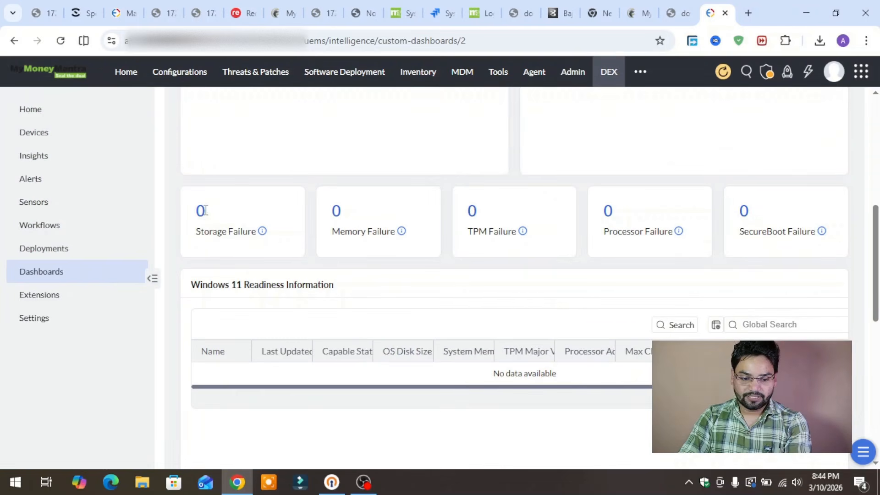
{"action": "left_click_drag", "start_coordinate": [206, 210], "coordinate": [729, 219]}
{"action": "left_click", "coordinate": [729, 219]}
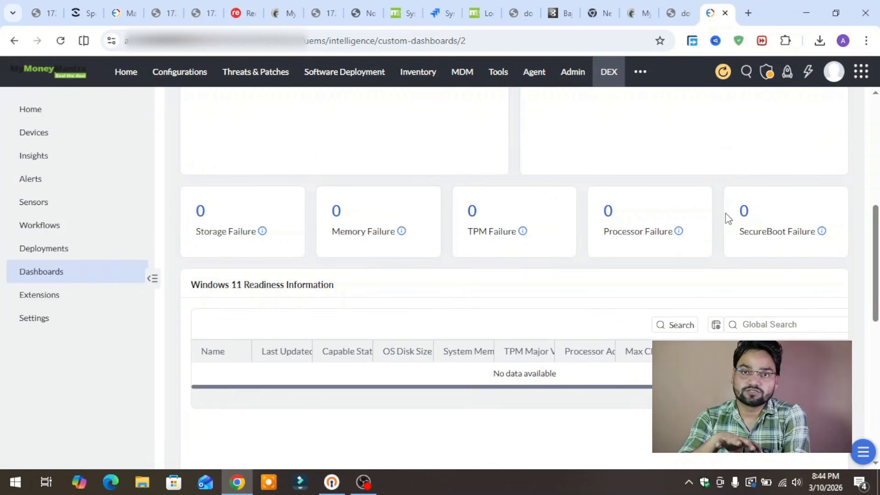
{"action": "scroll", "coordinate": [729, 219], "scroll_direction": "up", "scroll_amount": 5}
{"action": "scroll", "coordinate": [729, 218], "scroll_direction": "up", "scroll_amount": 3}
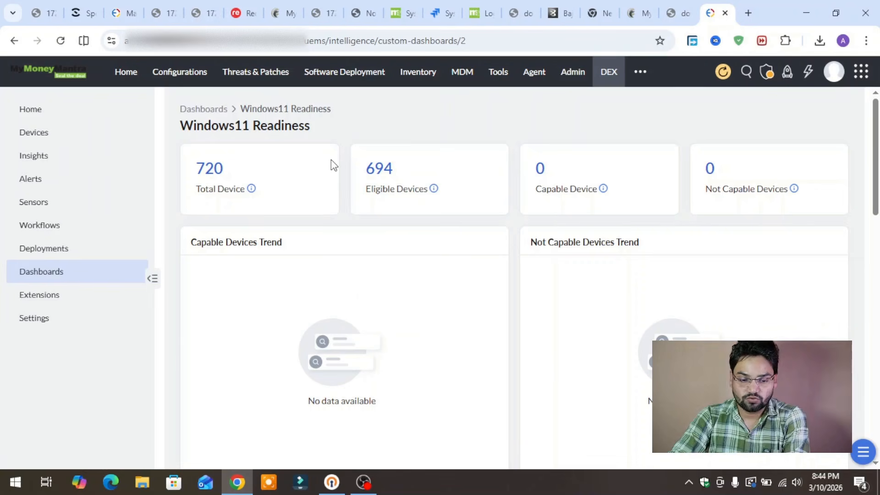
{"action": "scroll", "coordinate": [331, 161], "scroll_direction": "down", "scroll_amount": 4}
{"action": "scroll", "coordinate": [330, 165], "scroll_direction": "up", "scroll_amount": 4}
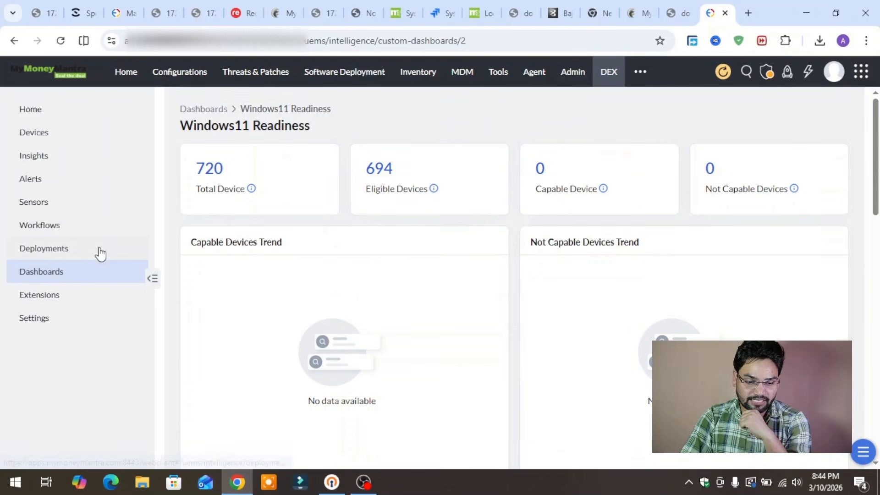
Open the extensions library and browse its pre-built scripts, sensors, dashboards and workflows
{"action": "left_click", "coordinate": [50, 301]}
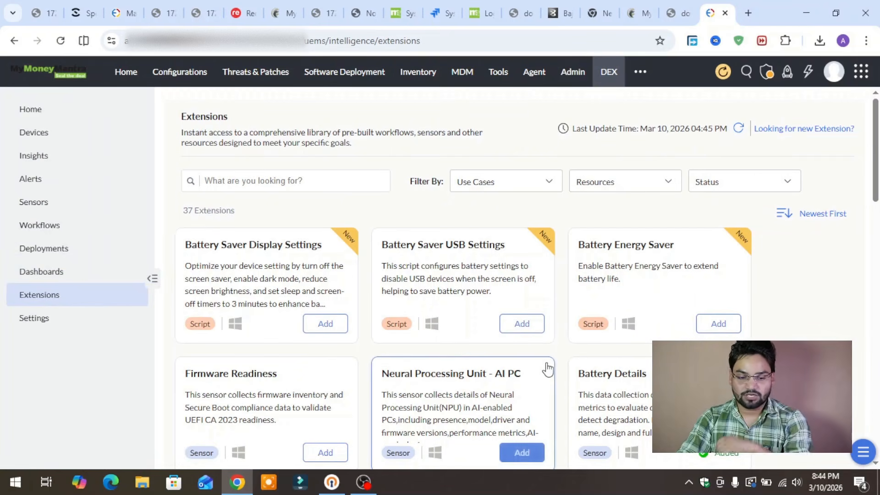
{"action": "scroll", "coordinate": [546, 367], "scroll_direction": "down", "scroll_amount": 2}
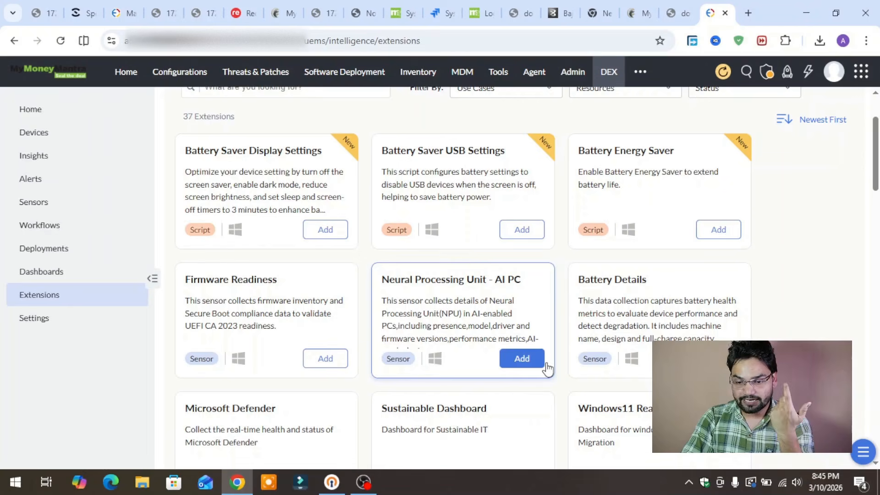
{"action": "scroll", "coordinate": [546, 367], "scroll_direction": "down", "scroll_amount": 3}
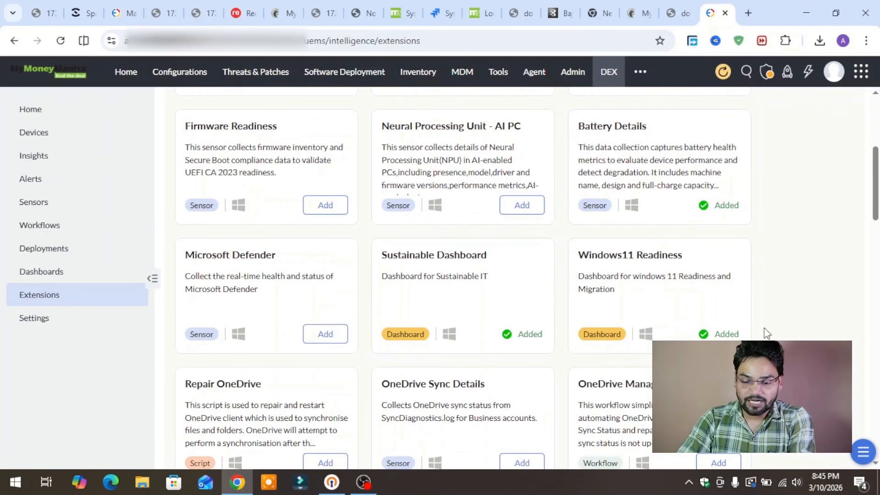
{"action": "scroll", "coordinate": [597, 323], "scroll_direction": "down", "scroll_amount": 3}
{"action": "scroll", "coordinate": [597, 312], "scroll_direction": "up", "scroll_amount": 2}
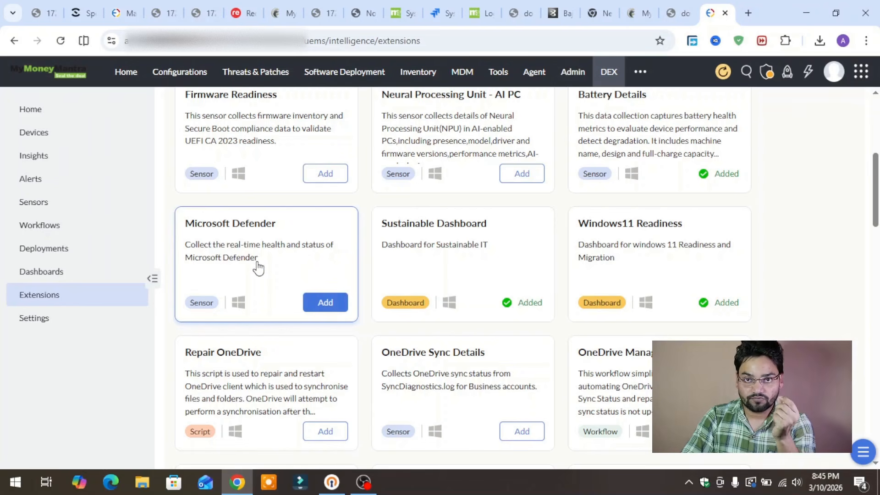
{"action": "scroll", "coordinate": [259, 268], "scroll_direction": "up", "scroll_amount": 1}
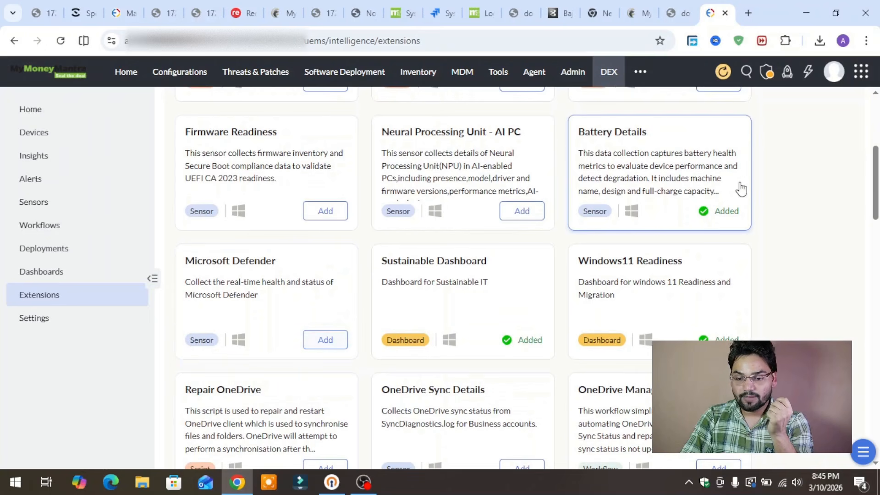
{"action": "scroll", "coordinate": [510, 236], "scroll_direction": "down", "scroll_amount": 8}
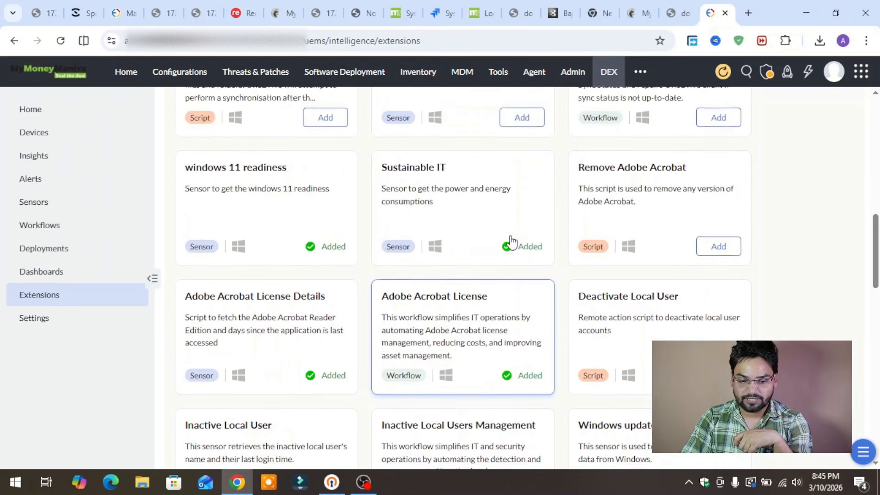
{"action": "scroll", "coordinate": [511, 242], "scroll_direction": "down", "scroll_amount": 1}
{"action": "scroll", "coordinate": [329, 310], "scroll_direction": "down", "scroll_amount": 7}
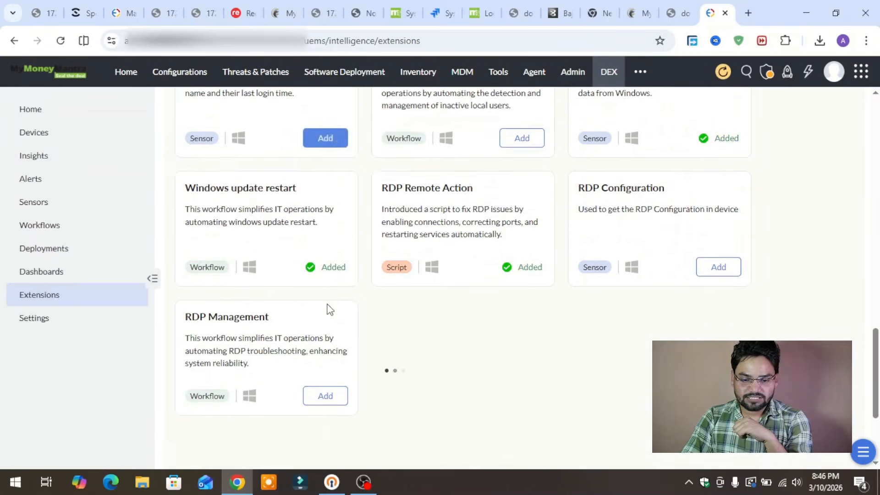
{"action": "scroll", "coordinate": [328, 308], "scroll_direction": "up", "scroll_amount": 20}
Open the WindowsUpdatePending sensor from the sensors list and check its deployments
{"action": "left_click", "coordinate": [49, 212]}
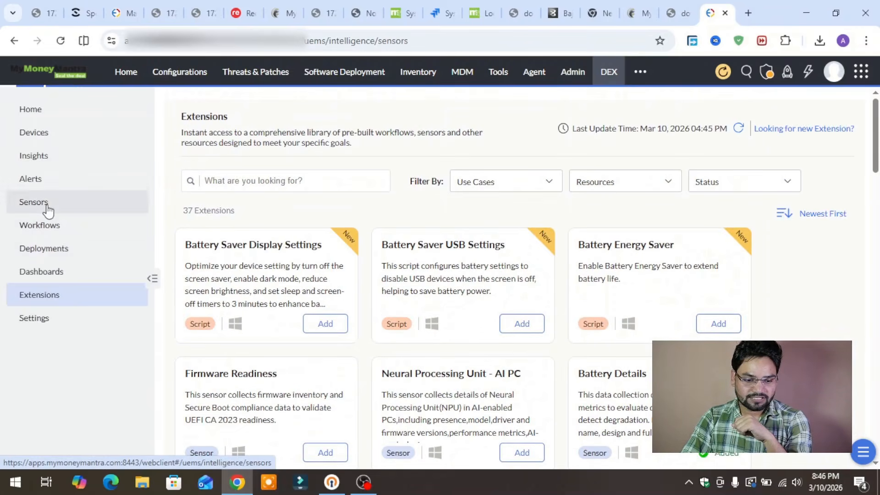
{"action": "scroll", "coordinate": [290, 225], "scroll_direction": "down", "scroll_amount": 1}
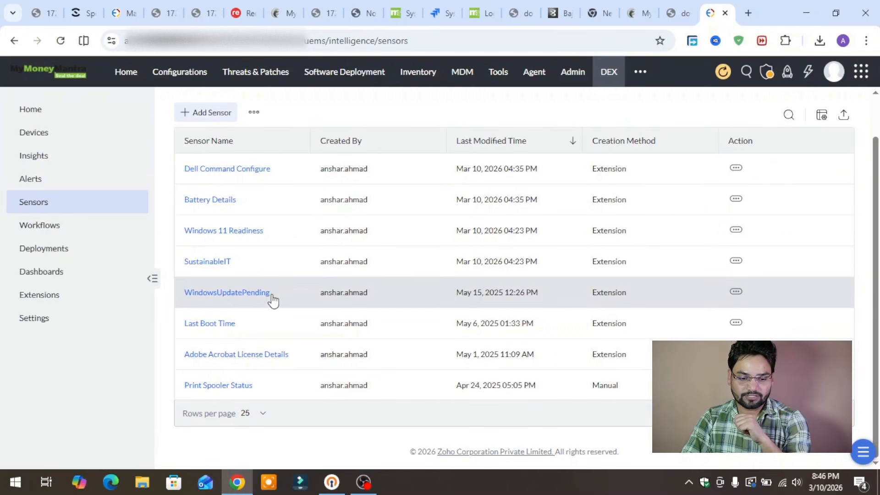
{"action": "left_click", "coordinate": [232, 293]}
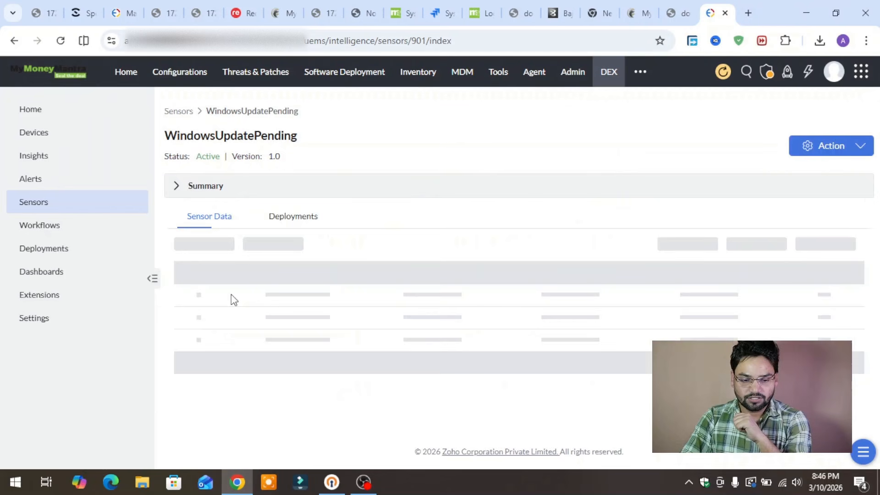
{"action": "left_click", "coordinate": [310, 226]}
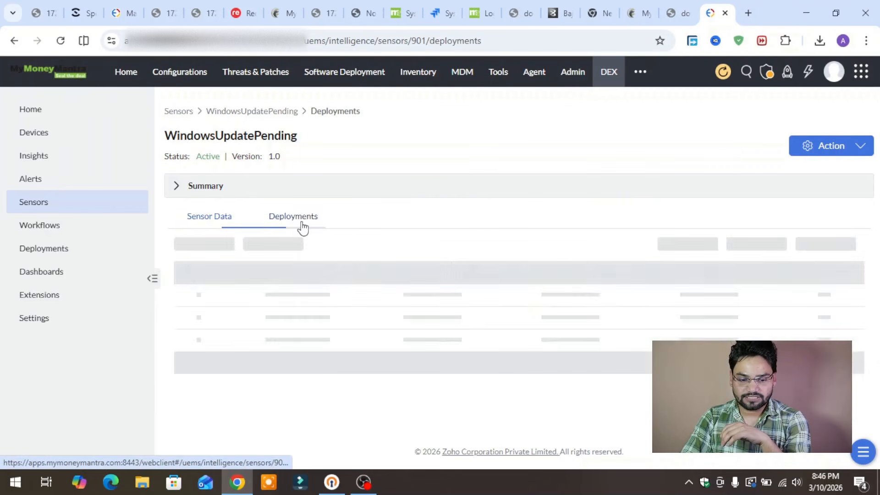
{"action": "scroll", "coordinate": [353, 234], "scroll_direction": "down", "scroll_amount": 1}
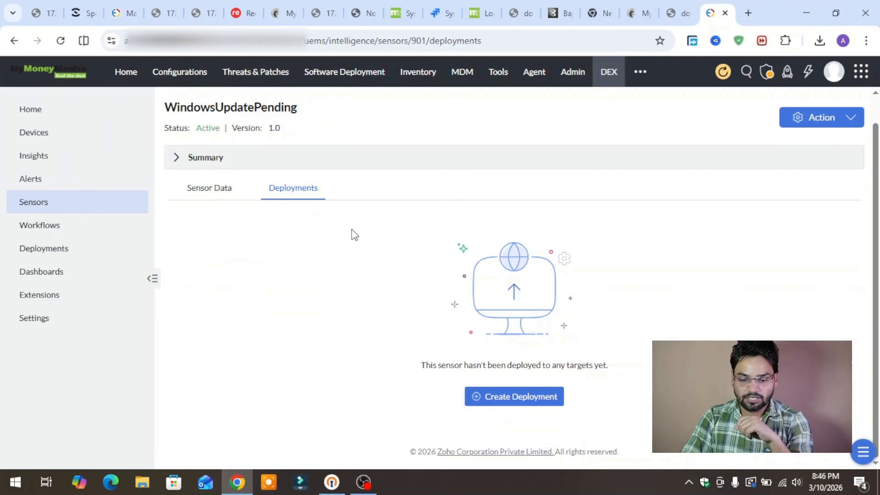
{"action": "left_click", "coordinate": [510, 397]}
{"action": "scroll", "coordinate": [365, 217], "scroll_direction": "down", "scroll_amount": 1}
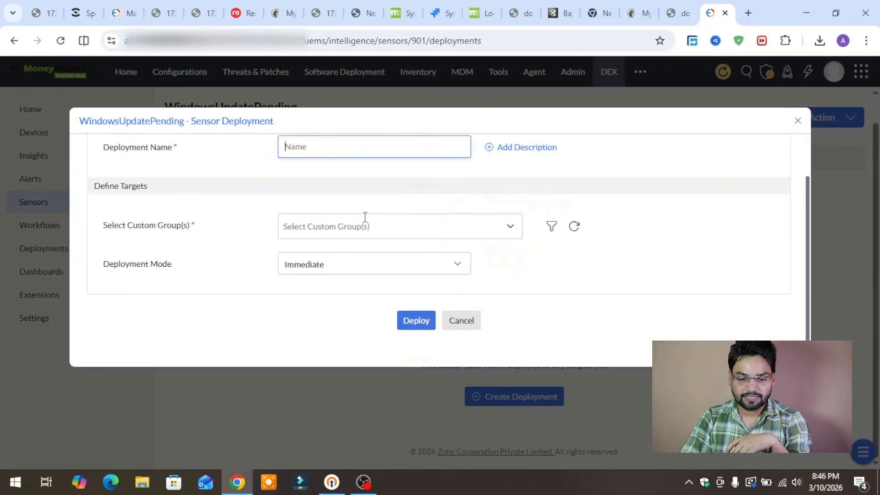
{"action": "left_click", "coordinate": [321, 156]}
{"action": "type", "text": "gud"}
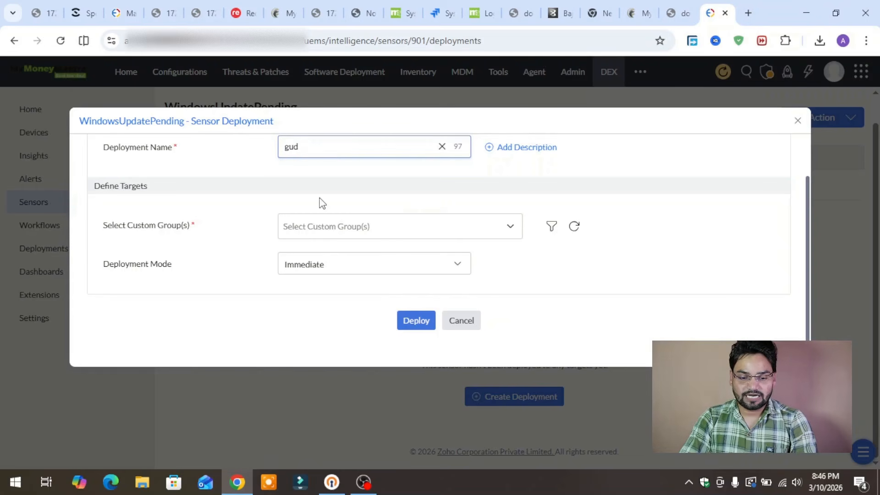
{"action": "left_click", "coordinate": [333, 231]}
{"action": "left_click", "coordinate": [214, 297]}
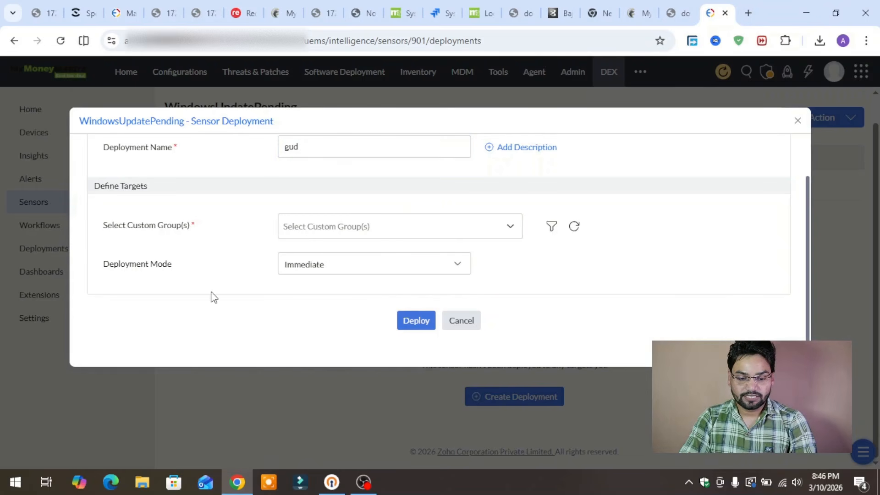
{"action": "left_click", "coordinate": [463, 322]}
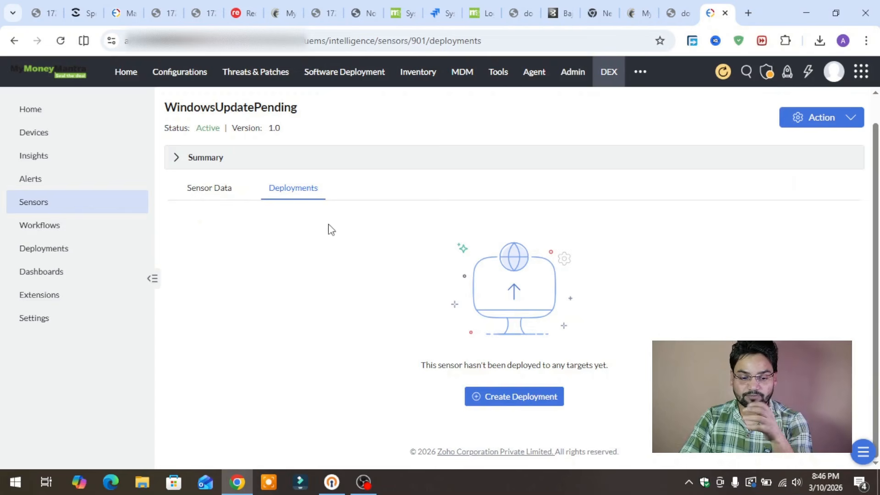
View the WindowsUpdatePending sensor's data, and check the full extensions library against the sensors list
{"action": "left_click", "coordinate": [216, 192]}
{"action": "left_click", "coordinate": [46, 207]}
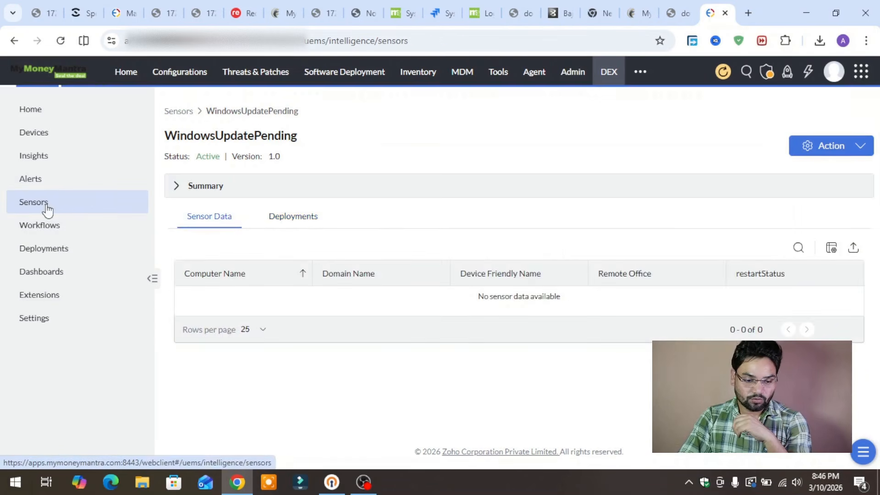
{"action": "left_click", "coordinate": [48, 298]}
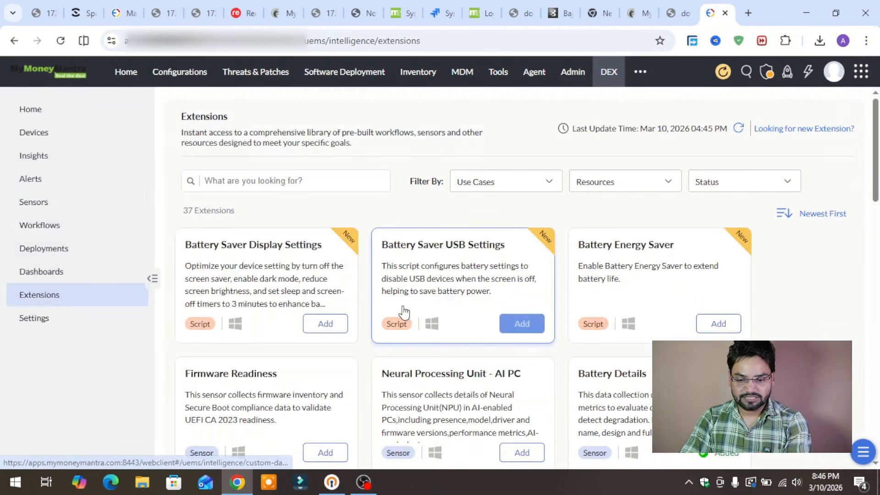
{"action": "scroll", "coordinate": [403, 312], "scroll_direction": "down", "scroll_amount": 15}
{"action": "scroll", "coordinate": [403, 312], "scroll_direction": "down", "scroll_amount": 15}
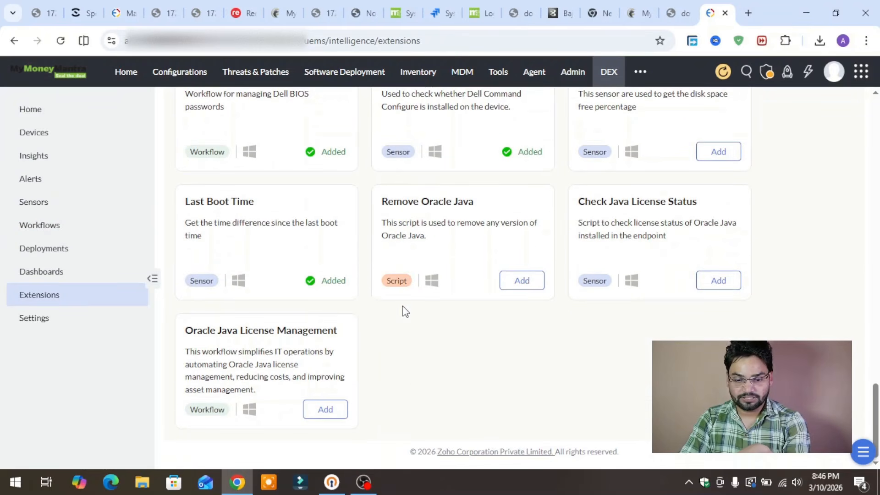
{"action": "scroll", "coordinate": [403, 307], "scroll_direction": "up", "scroll_amount": 10}
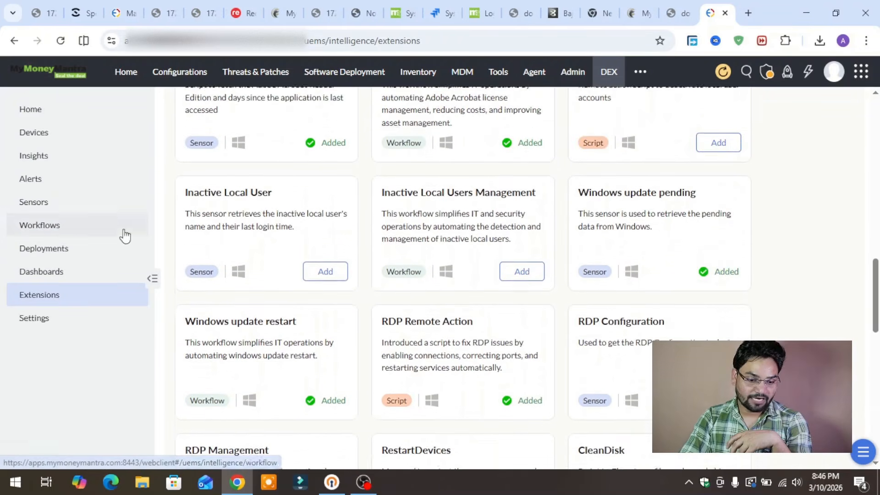
{"action": "left_click", "coordinate": [37, 204]}
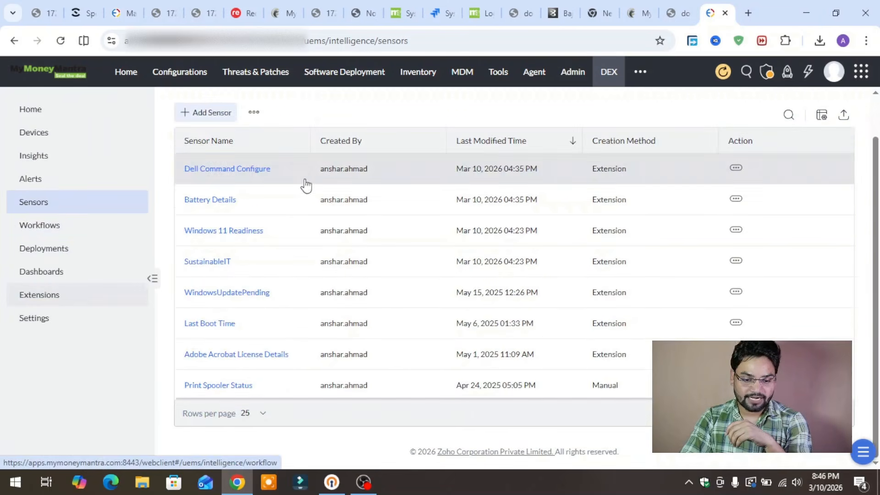
Open the DEX settings and review the experience score's baseline, category weightages and metric thresholds
{"action": "left_click", "coordinate": [52, 322]}
{"action": "scroll", "coordinate": [326, 222], "scroll_direction": "down", "scroll_amount": 15}
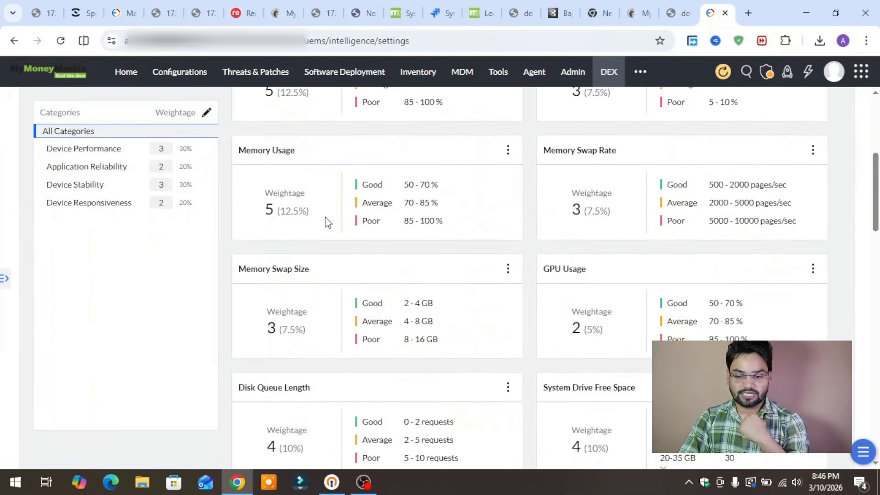
{"action": "scroll", "coordinate": [325, 222], "scroll_direction": "down", "scroll_amount": 5}
{"action": "scroll", "coordinate": [316, 192], "scroll_direction": "up", "scroll_amount": 20}
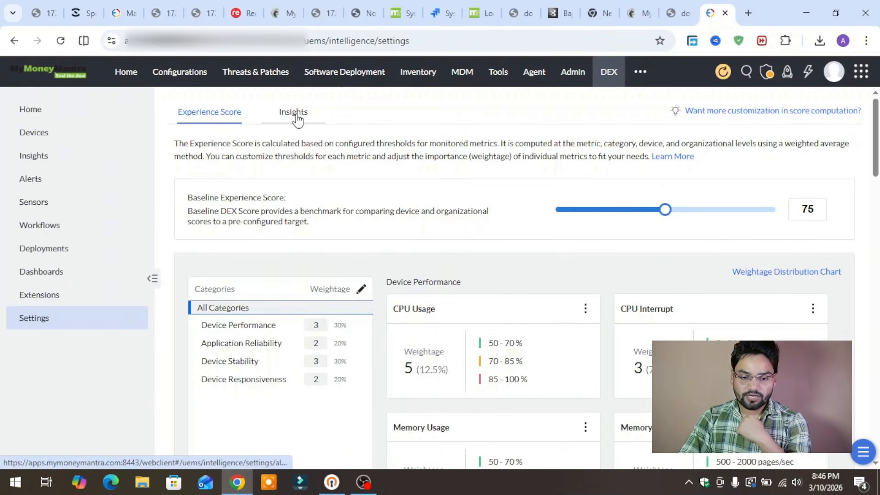
Review the monitored performance indicators in the Insights settings and open the Free Disk Space threshold for editing
{"action": "left_click", "coordinate": [296, 116]}
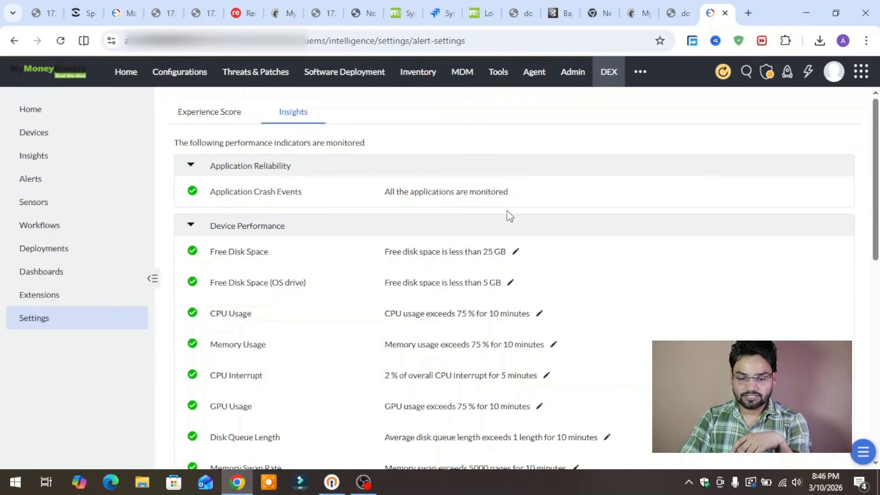
{"action": "scroll", "coordinate": [508, 215], "scroll_direction": "down", "scroll_amount": 2}
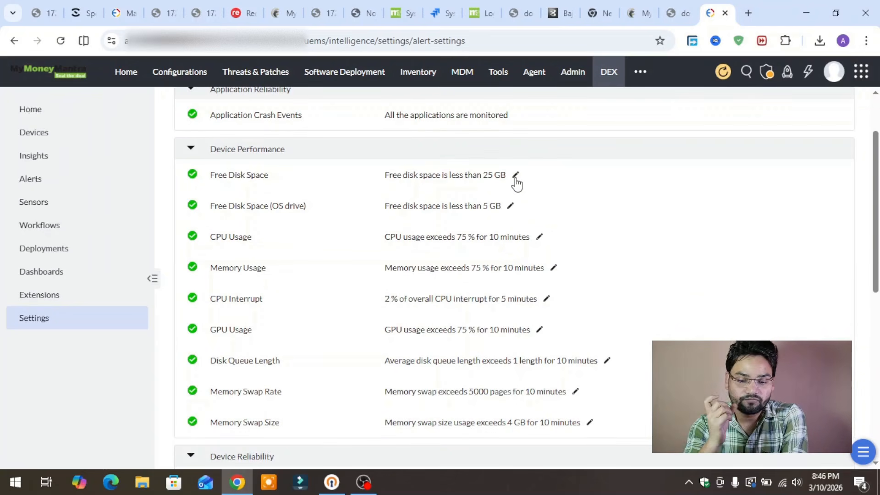
{"action": "left_click", "coordinate": [516, 175]}
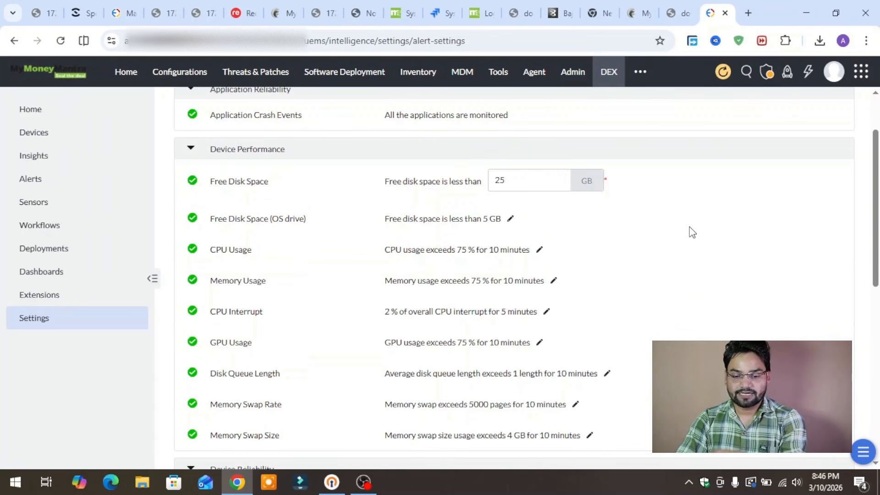
{"action": "scroll", "coordinate": [691, 231], "scroll_direction": "down", "scroll_amount": 10}
{"action": "scroll", "coordinate": [693, 233], "scroll_direction": "up", "scroll_amount": 10}
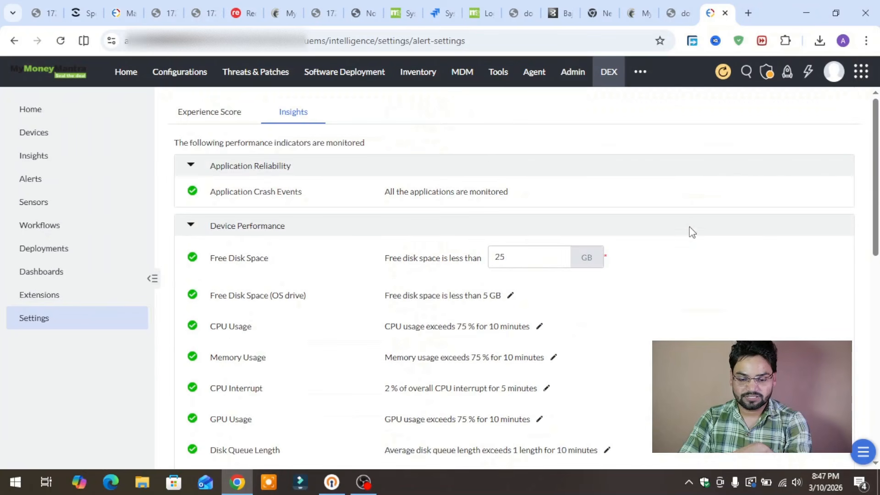
Return to the DEX home page and examine its experience score, score range and high priority insights widgets
{"action": "left_click", "coordinate": [28, 111]}
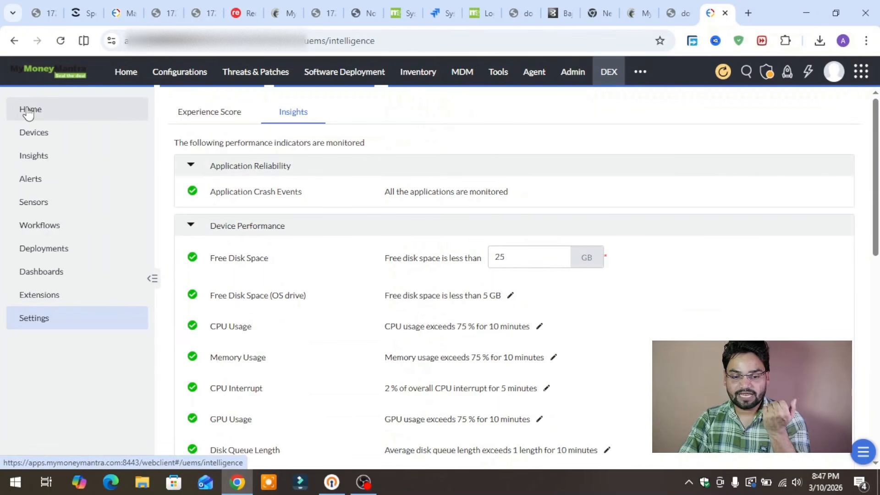
{"action": "scroll", "coordinate": [566, 206], "scroll_direction": "down", "scroll_amount": 3}
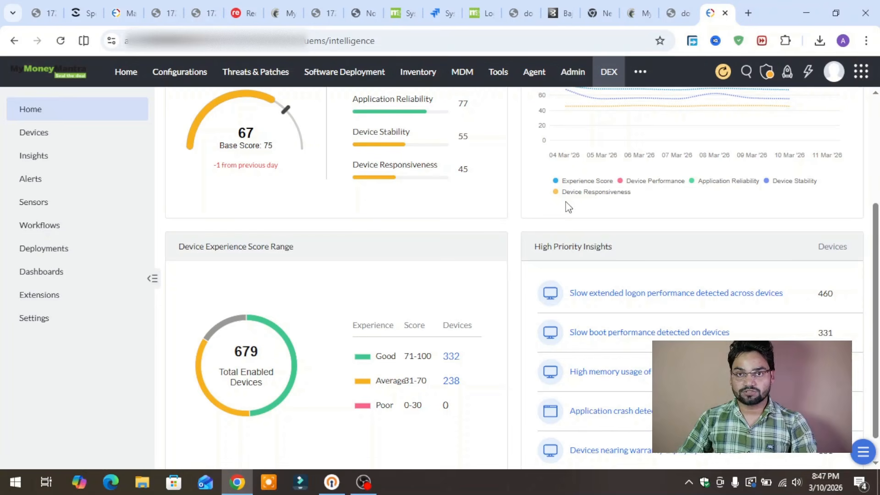
{"action": "scroll", "coordinate": [568, 207], "scroll_direction": "down", "scroll_amount": 1}
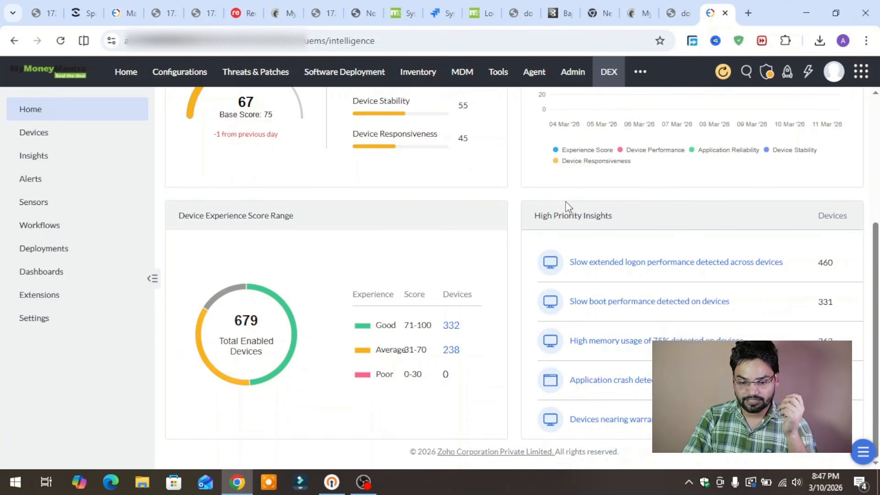
{"action": "scroll", "coordinate": [568, 207], "scroll_direction": "up", "scroll_amount": 4}
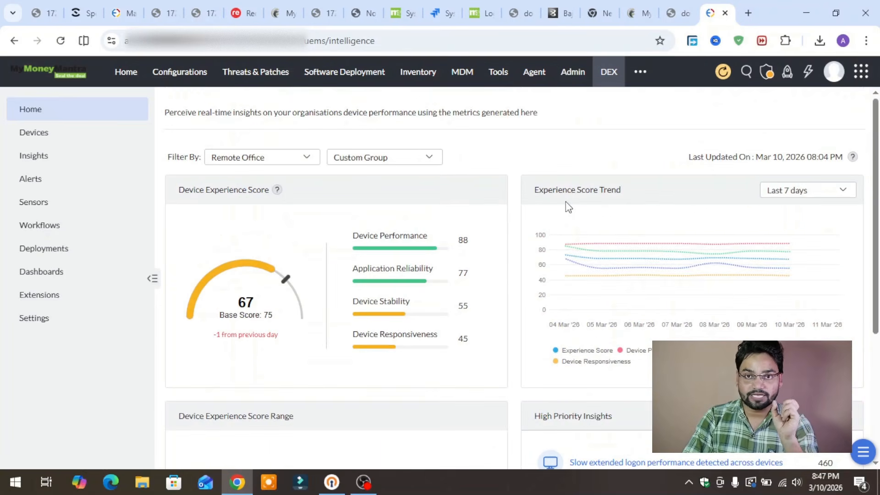
Set the Experience Score Trend chart's period to Last 30 days and look over the widgets below it
{"action": "left_click", "coordinate": [787, 195]}
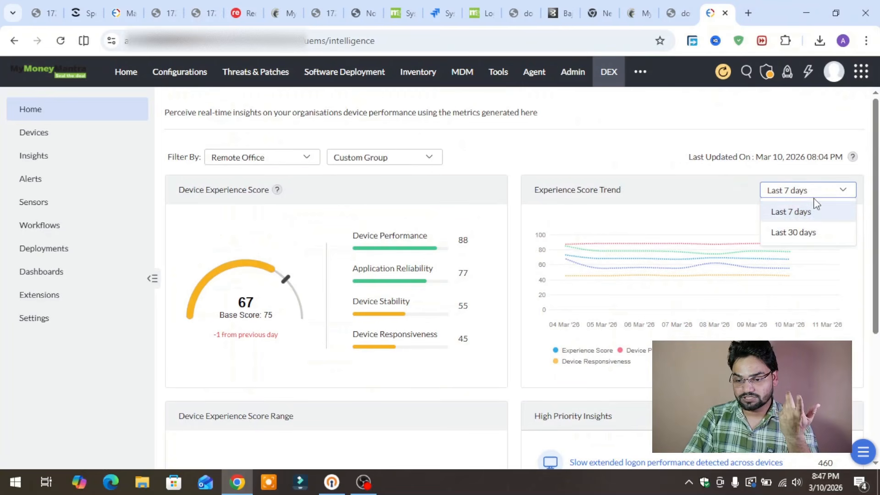
{"action": "left_click", "coordinate": [809, 233]}
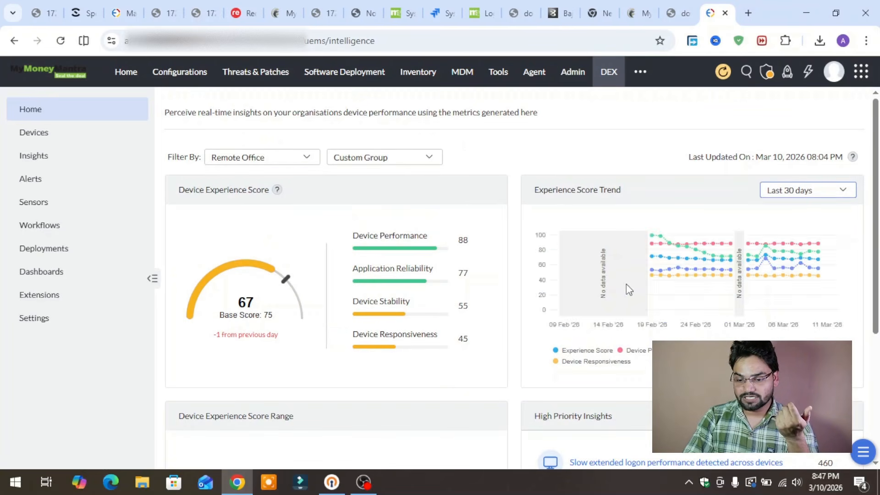
{"action": "scroll", "coordinate": [627, 284], "scroll_direction": "down", "scroll_amount": 5}
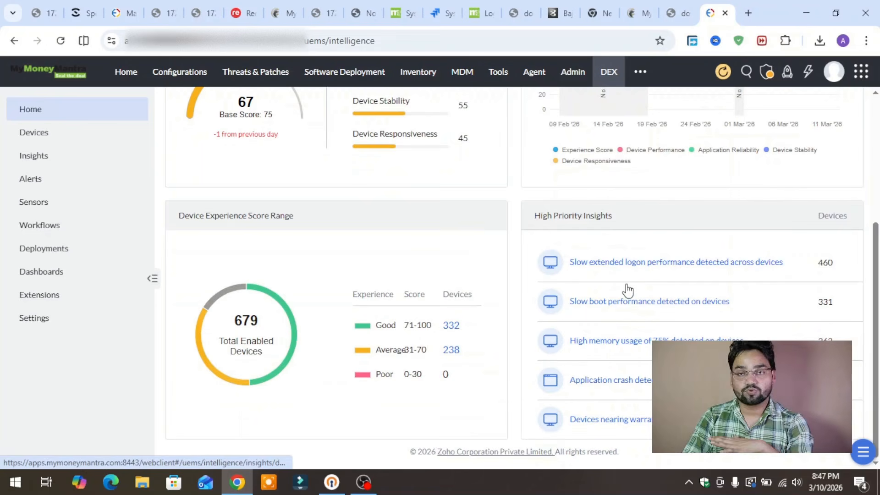